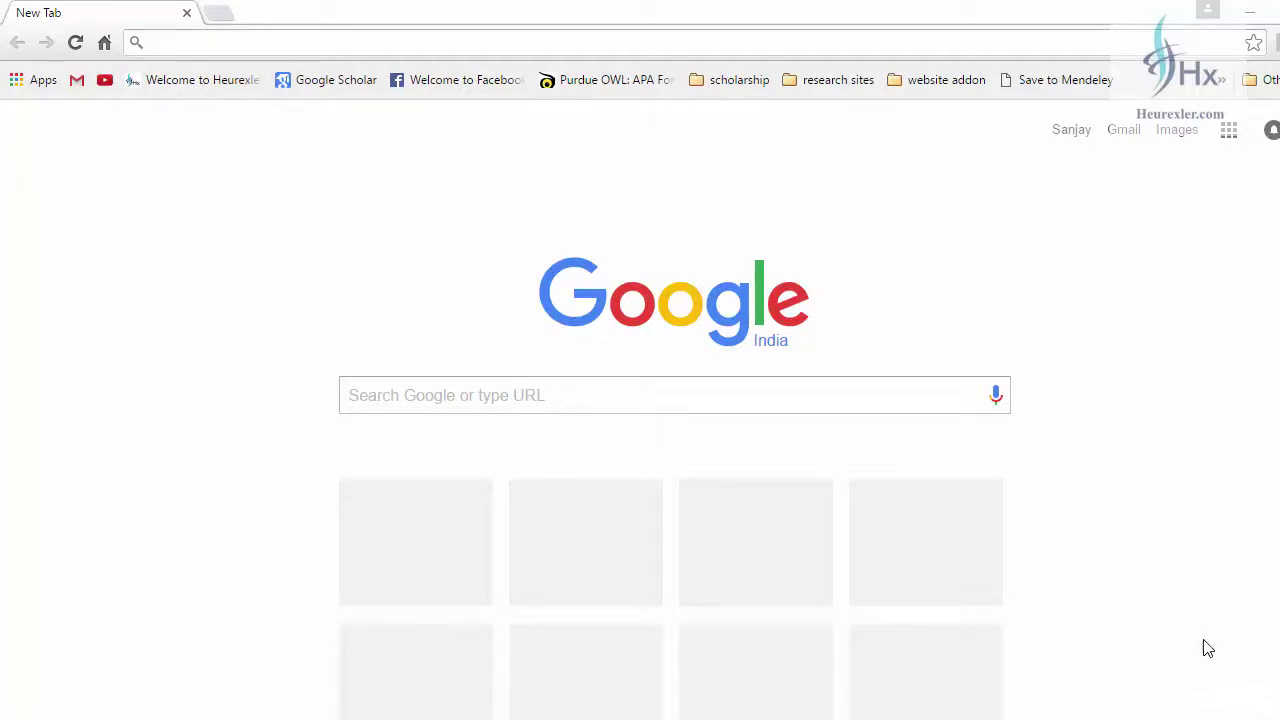
- Search Google for 'ibm spss statistics download' and open the IBM SPSS Statistics Downloads result in a new tab
{"action": "left_click", "coordinate": [430, 411]}
{"action": "type", "text": "ibm sps"}
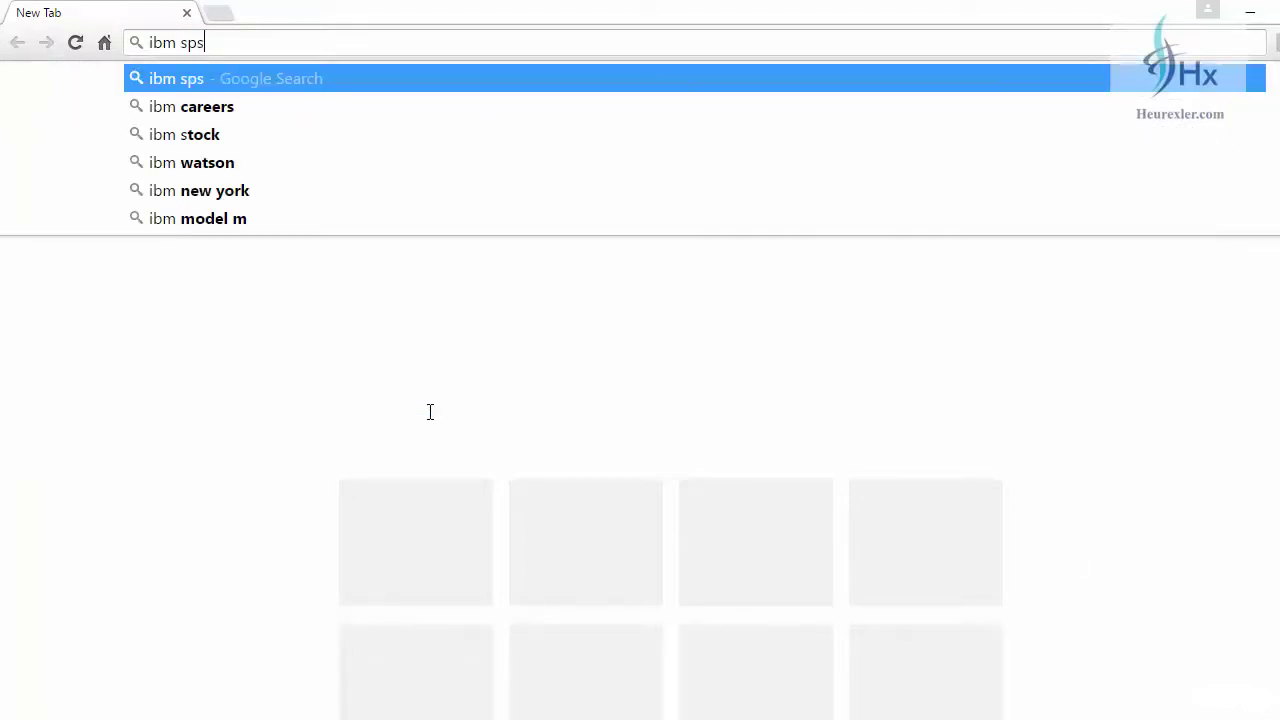
{"action": "type", "text": "s statistics "}
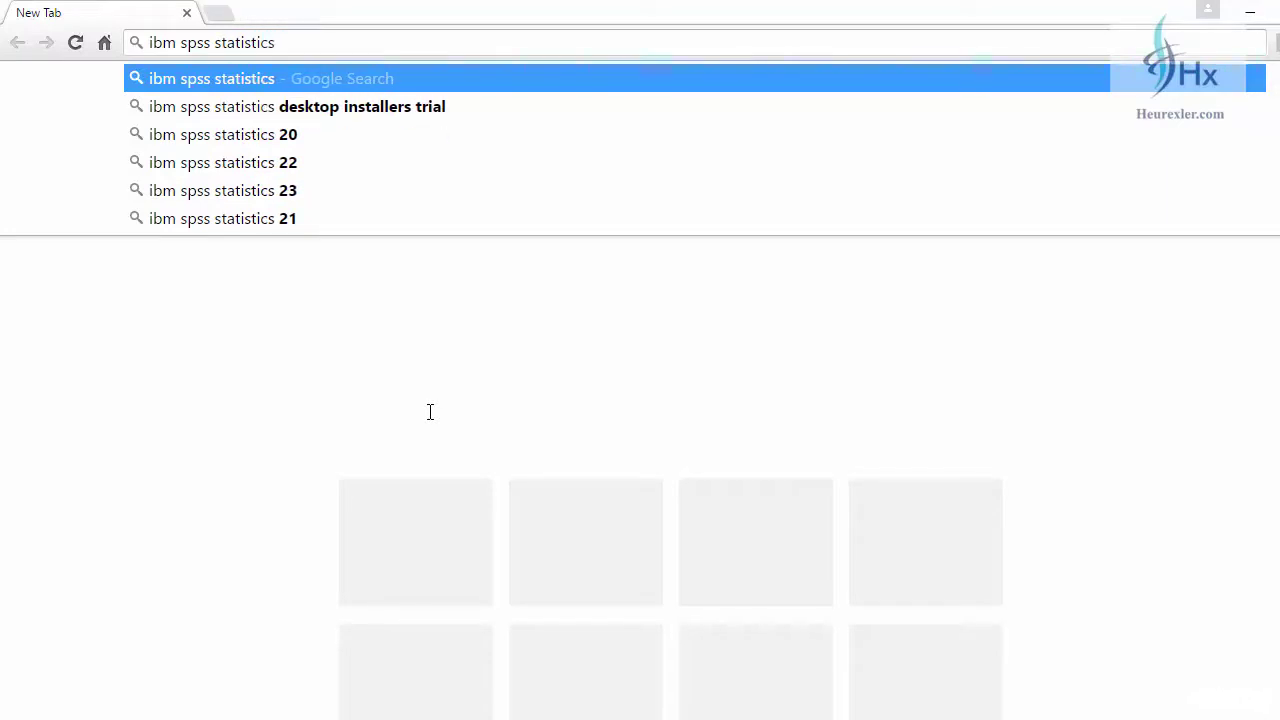
{"action": "type", "text": "download"}
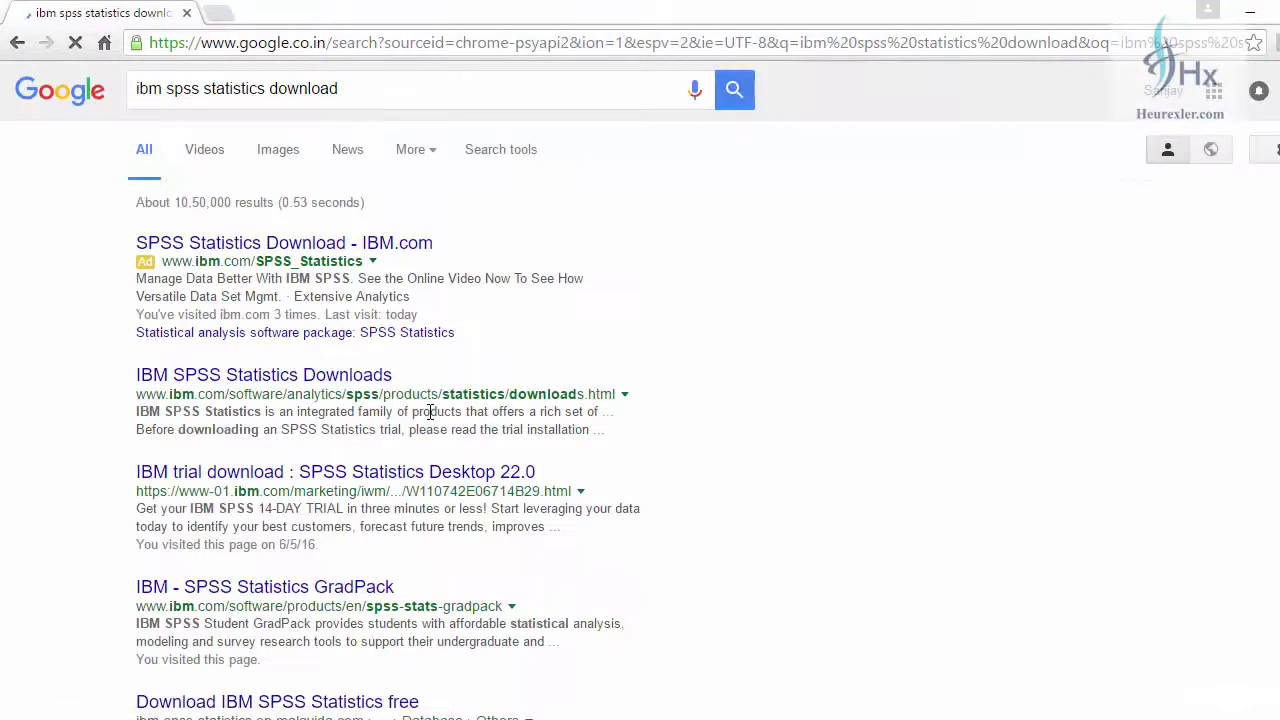
{"action": "scroll", "coordinate": [338, 400], "scroll_direction": "down", "scroll_amount": 1}
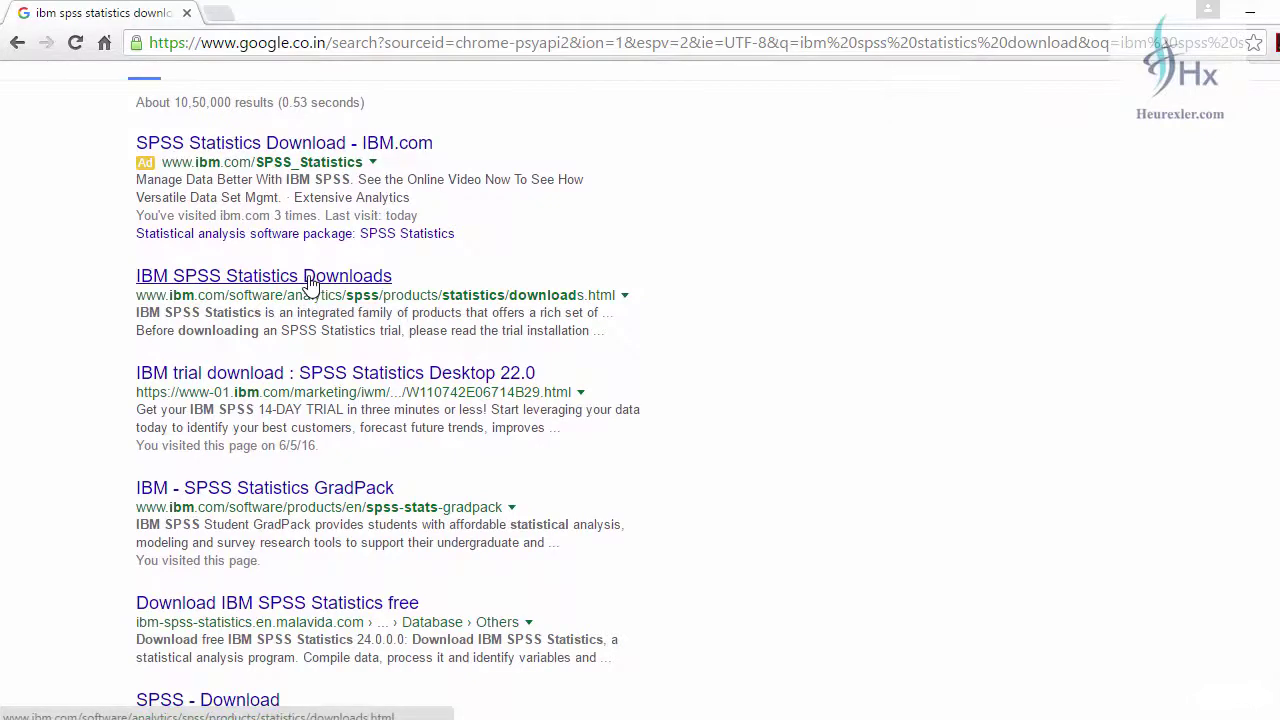
{"action": "right_click", "coordinate": [310, 280]}
{"action": "left_click", "coordinate": [370, 292]}
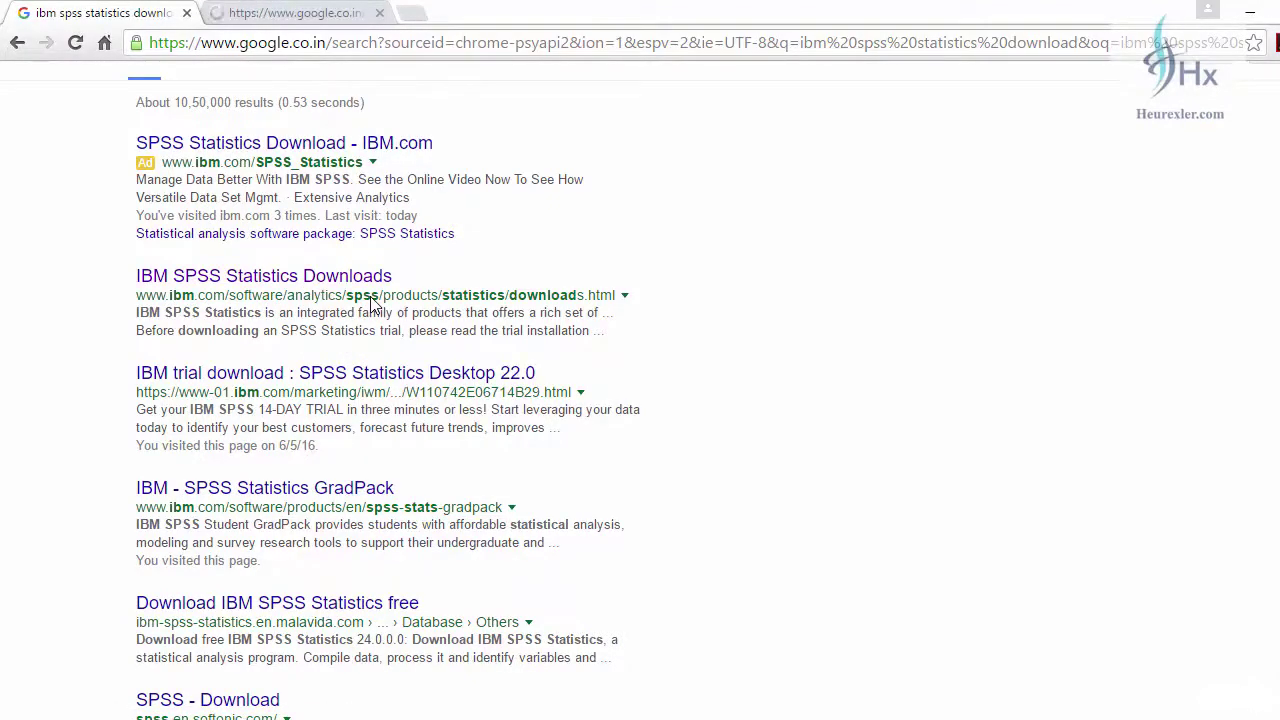
- On the IBM SPSS Statistics Downloads tab, open the 'Software Trial: SPSS Statistics' sign-up page
{"action": "left_click", "coordinate": [214, 10]}
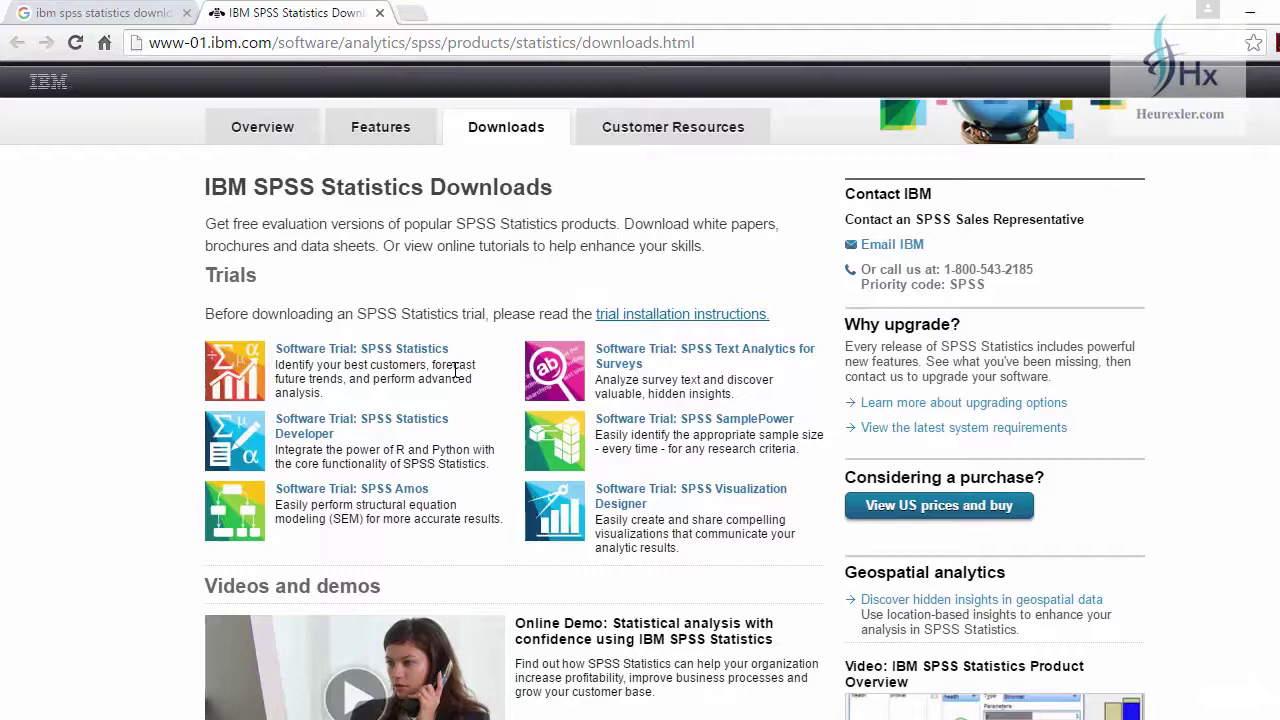
{"action": "left_click", "coordinate": [424, 358]}
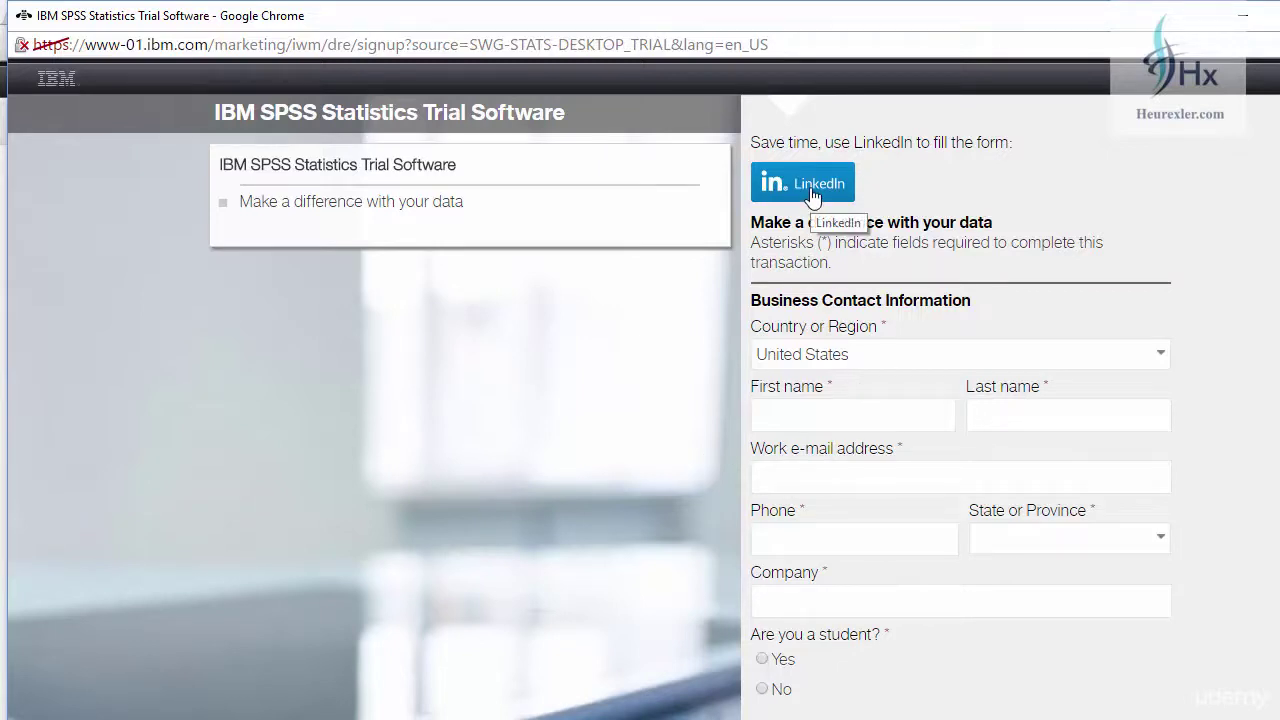
- Set the country in the trial sign-up form to India
{"action": "scroll", "coordinate": [910, 345], "scroll_direction": "down", "scroll_amount": 1}
{"action": "left_click", "coordinate": [960, 261]}
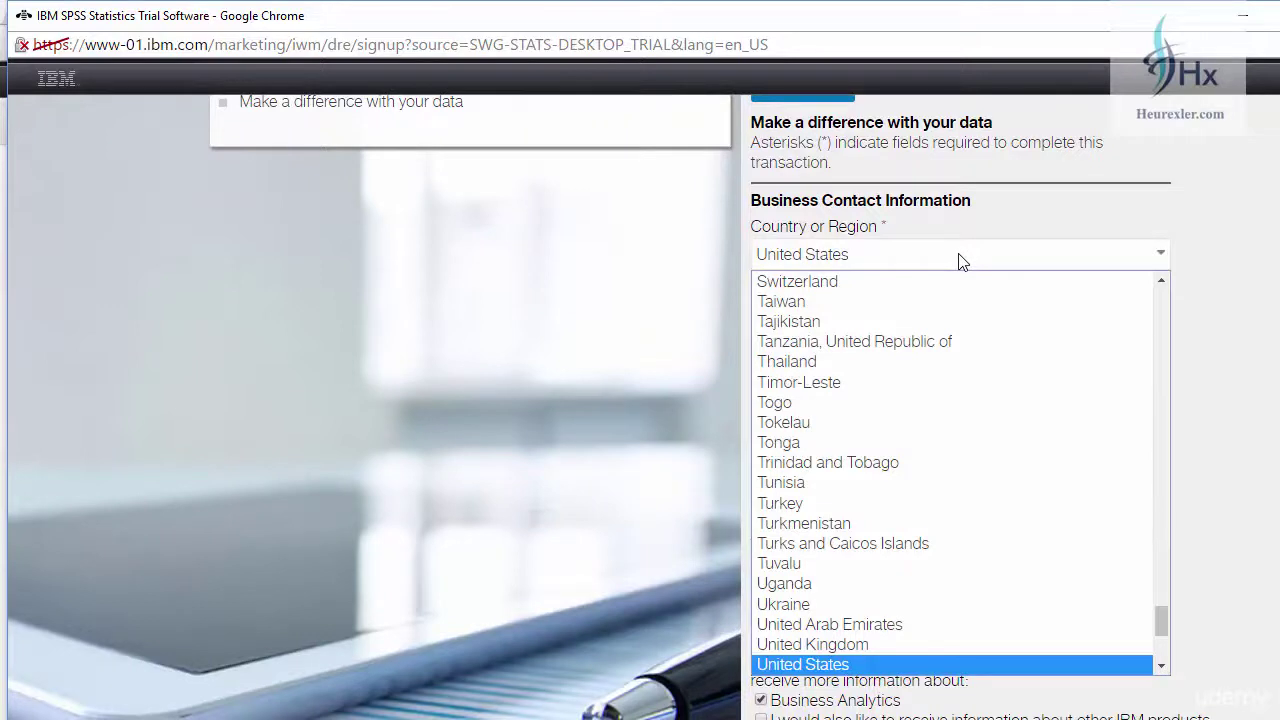
{"action": "key", "text": "i"}
{"action": "left_click", "coordinate": [884, 284]}
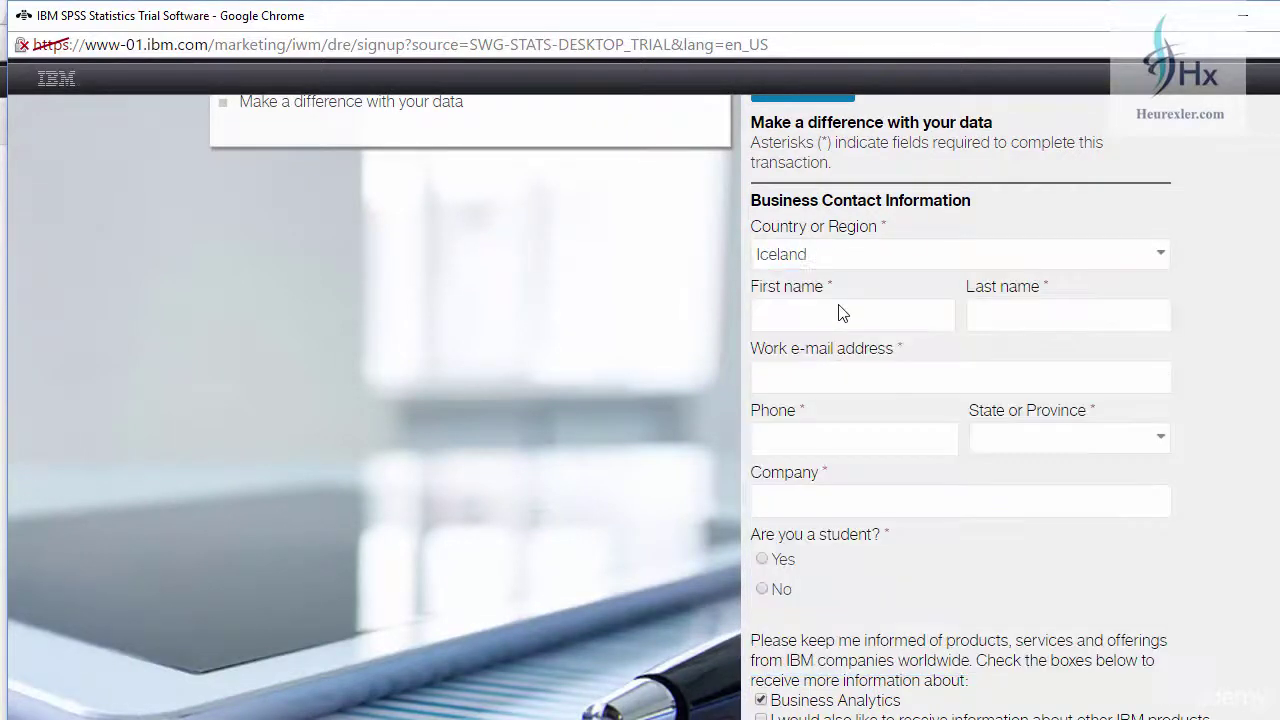
{"action": "key", "text": "n"}
- Enter the contact's first name, last name, work e-mail and phone number
{"action": "left_click", "coordinate": [816, 316]}
{"action": "key", "text": "Tab"}
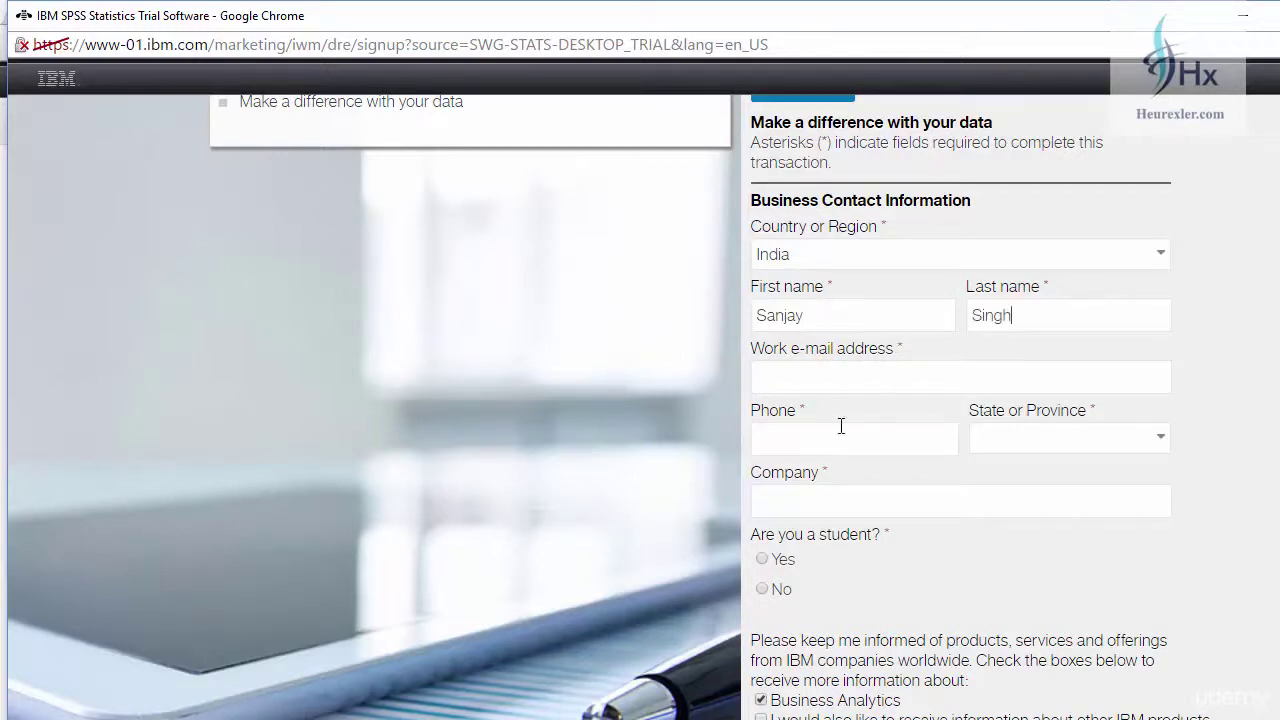
{"action": "left_click", "coordinate": [806, 386]}
{"action": "key", "text": "Tab"}
{"action": "type", "text": "99"}
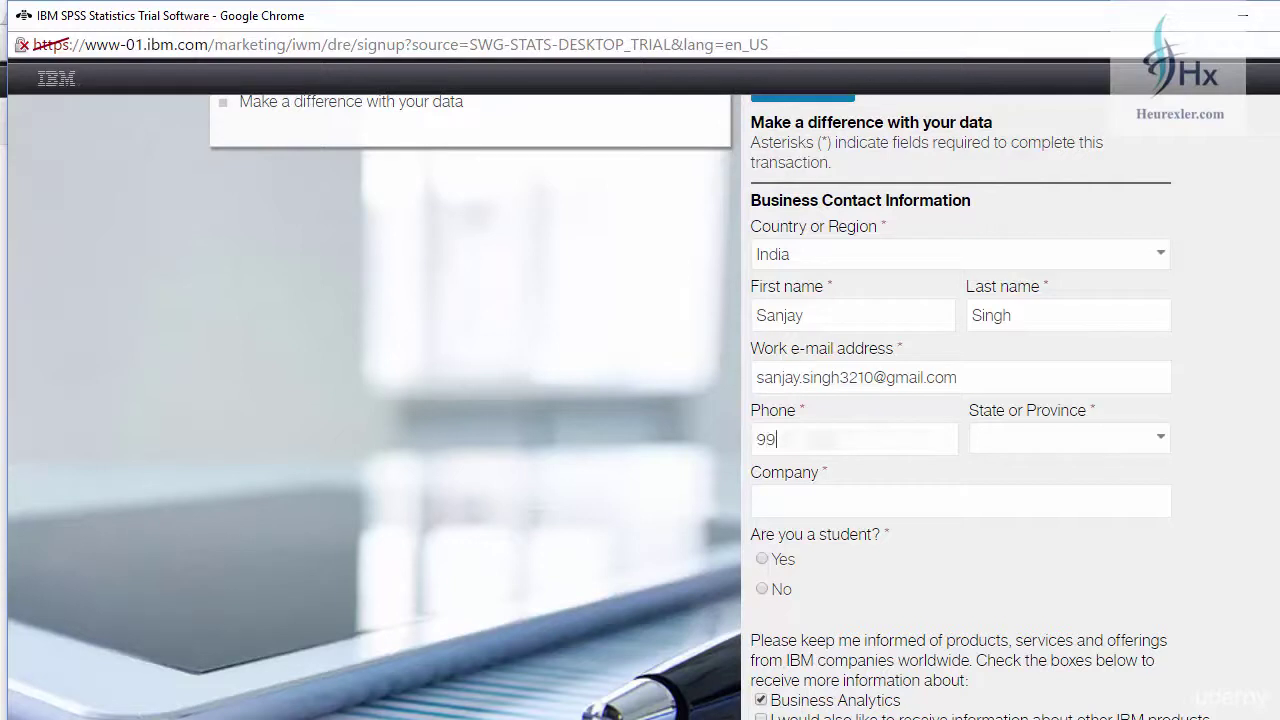
- Choose Delhi as the state and enter ABC as the company
{"action": "left_click", "coordinate": [1068, 437]}
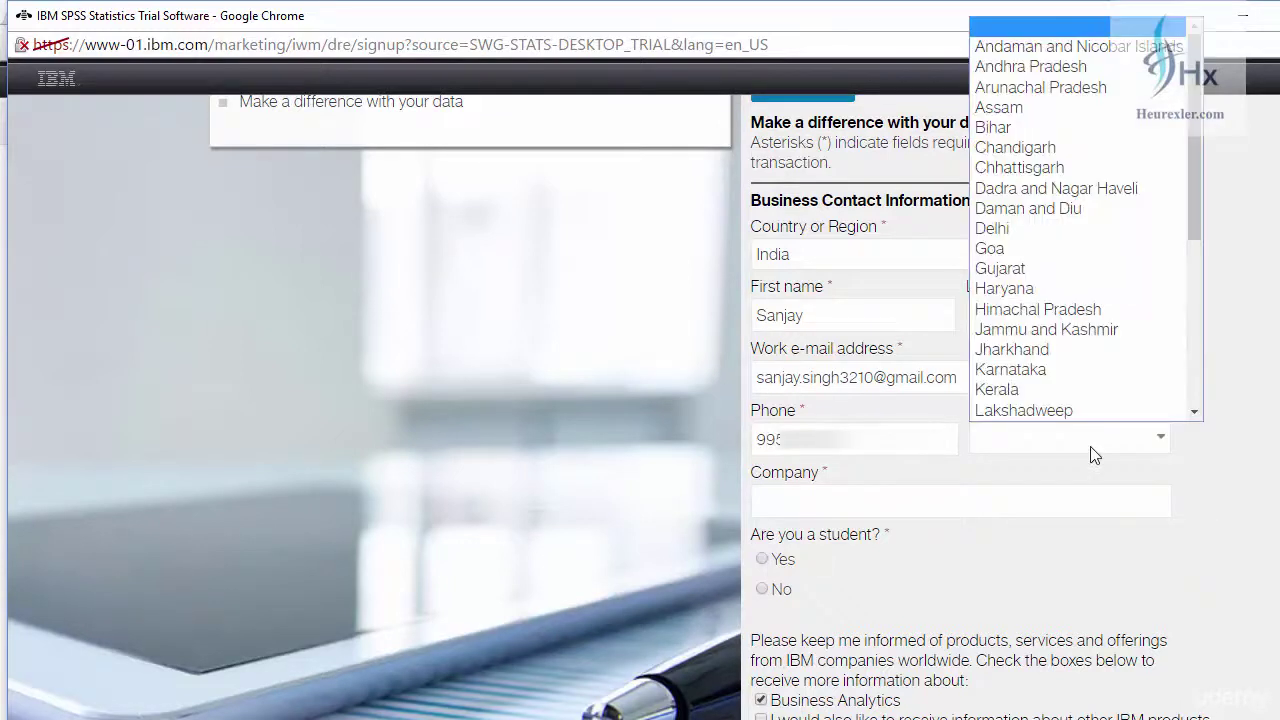
{"action": "left_click", "coordinate": [1036, 228]}
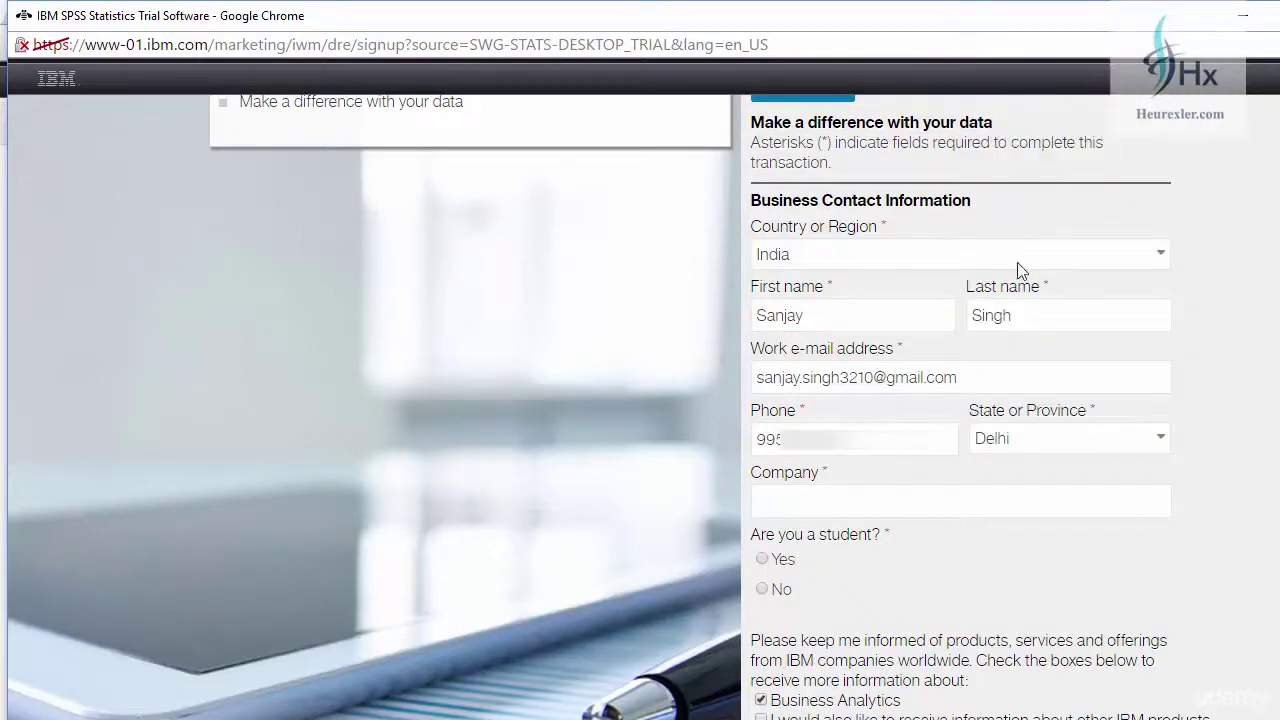
{"action": "left_click", "coordinate": [824, 505]}
{"action": "type", "text": "ABC"}
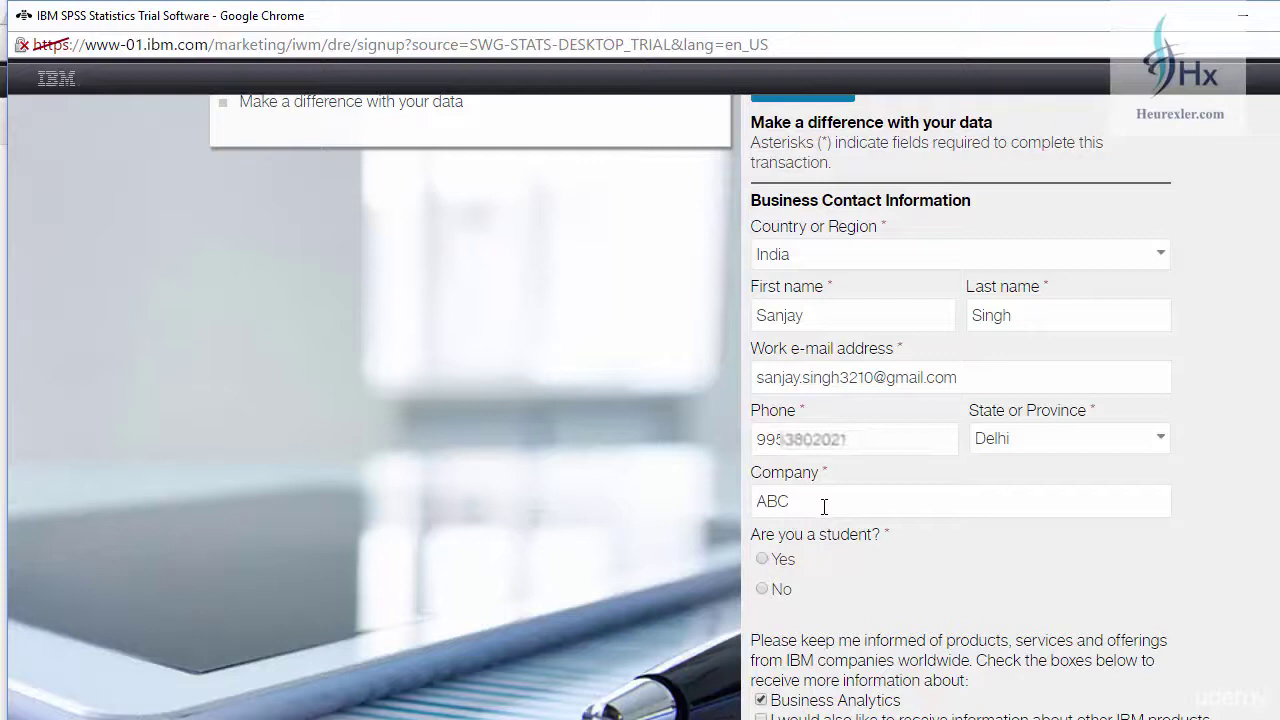
- Request information on other IBM products and opt out of telephone contact
{"action": "scroll", "coordinate": [818, 543], "scroll_direction": "down", "scroll_amount": 1}
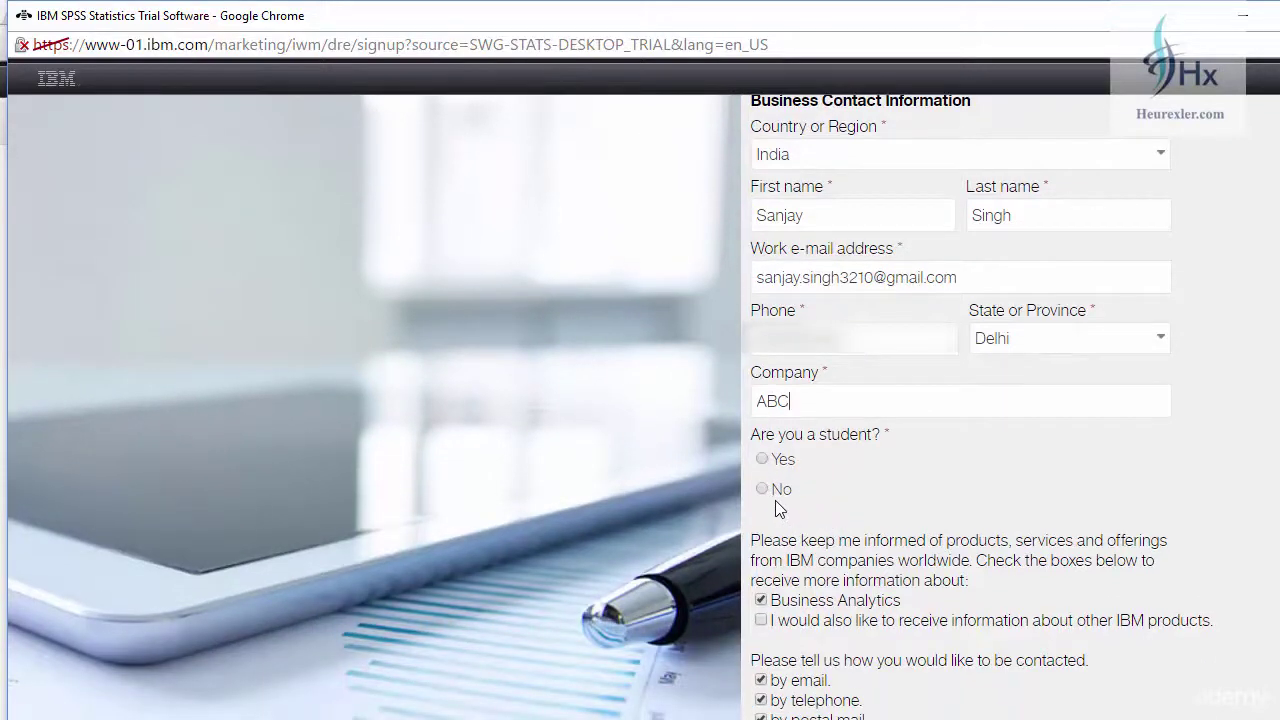
{"action": "scroll", "coordinate": [866, 409], "scroll_direction": "down", "scroll_amount": 2}
{"action": "left_click", "coordinate": [761, 421]}
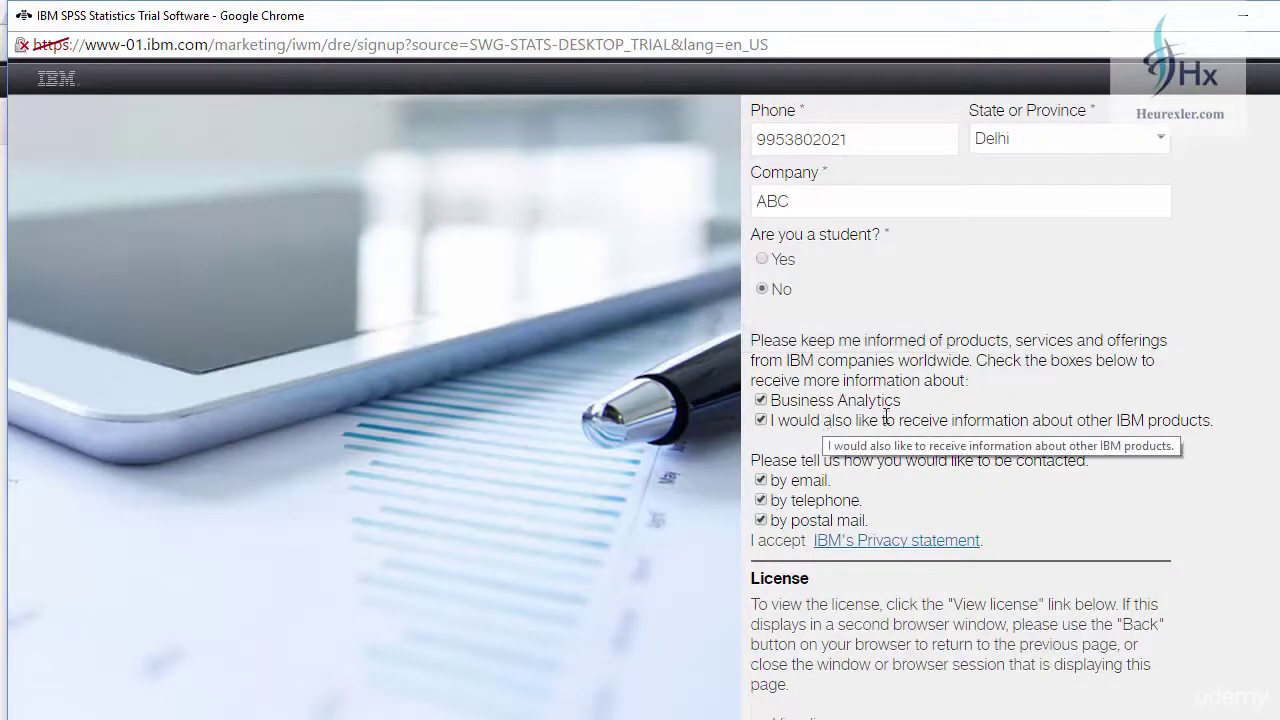
{"action": "left_click", "coordinate": [761, 500]}
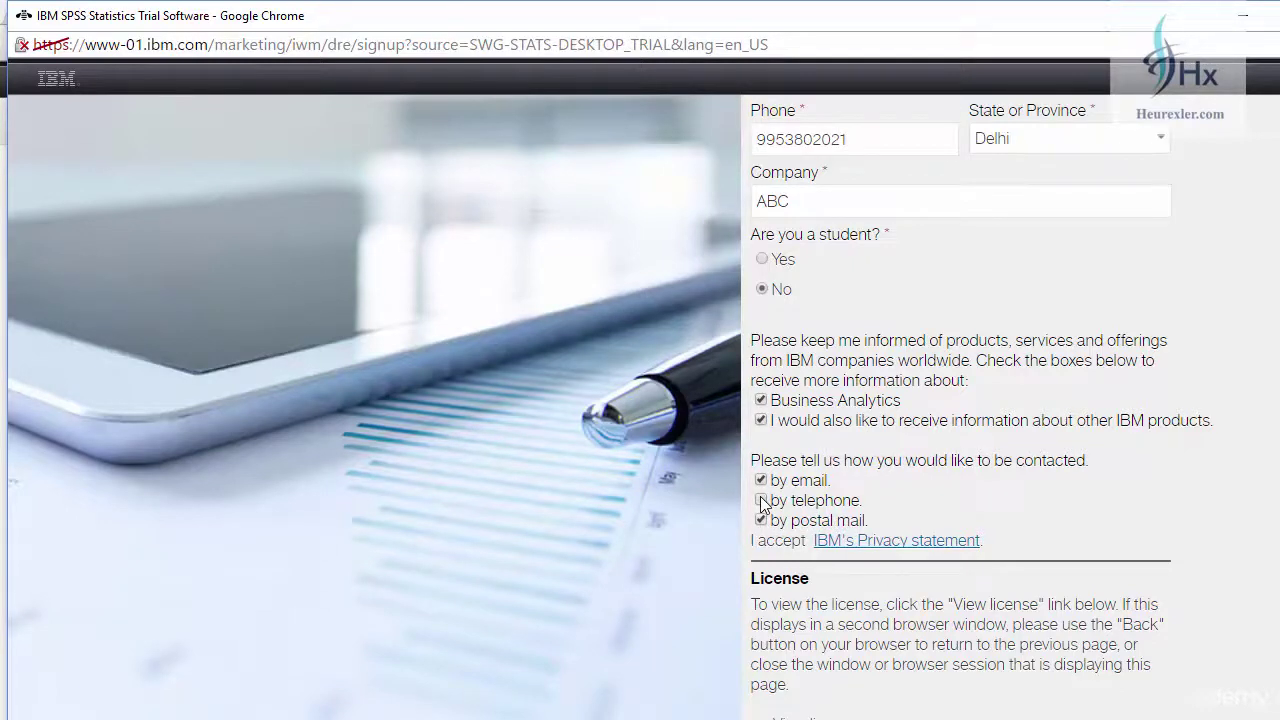
{"action": "scroll", "coordinate": [762, 505], "scroll_direction": "down", "scroll_amount": 4}
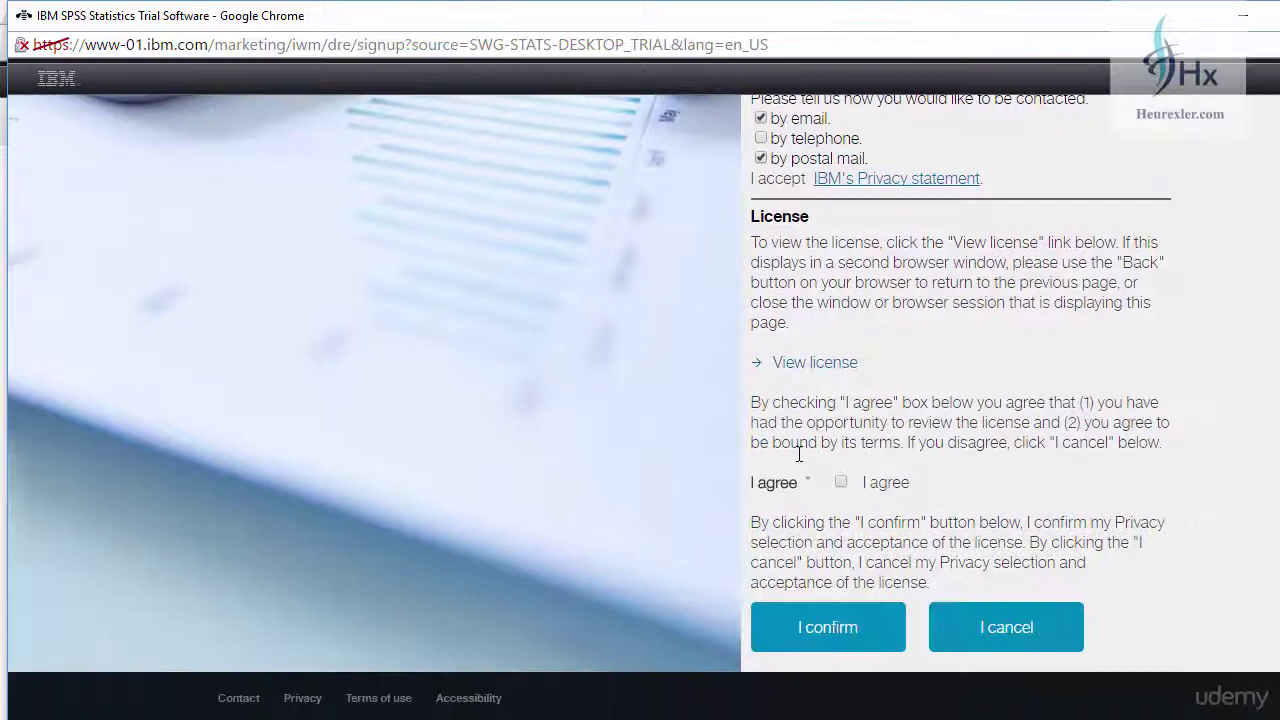
- Submit the registration, accepting the licence, to reach the SPSS Statistics 14-day trial download page
{"action": "left_click", "coordinate": [845, 638]}
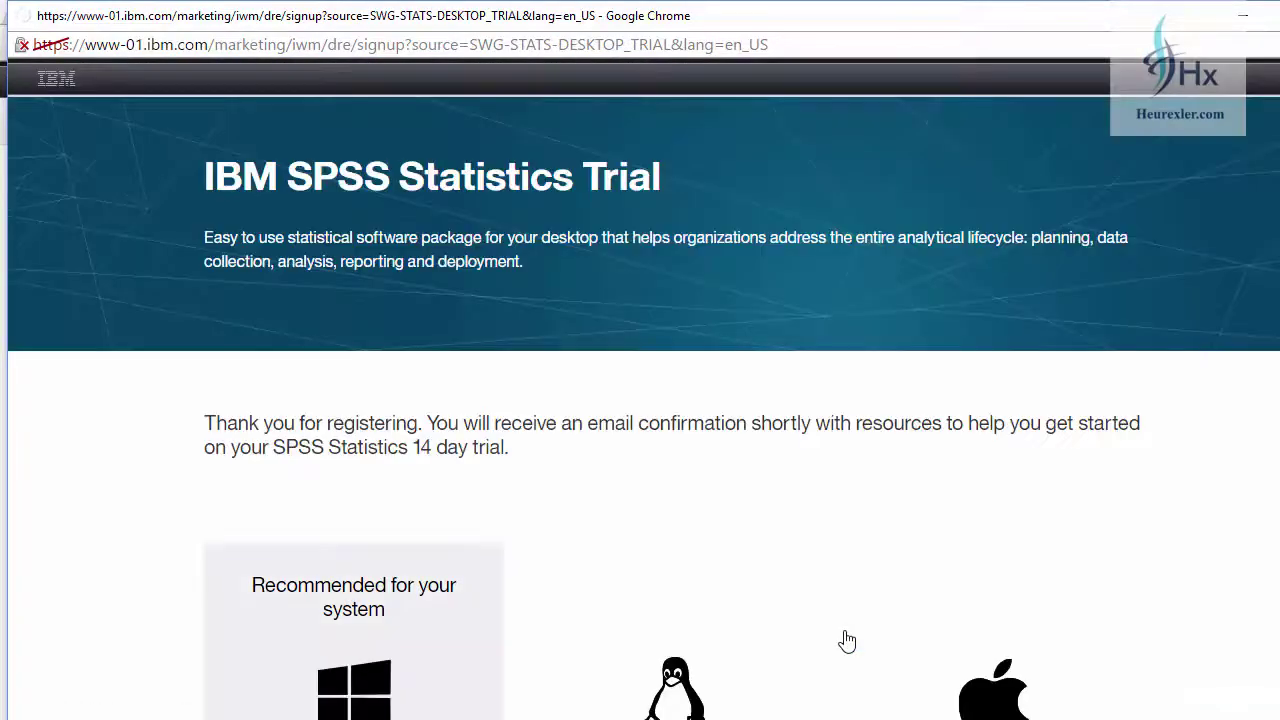
{"action": "scroll", "coordinate": [717, 468], "scroll_direction": "down", "scroll_amount": 3}
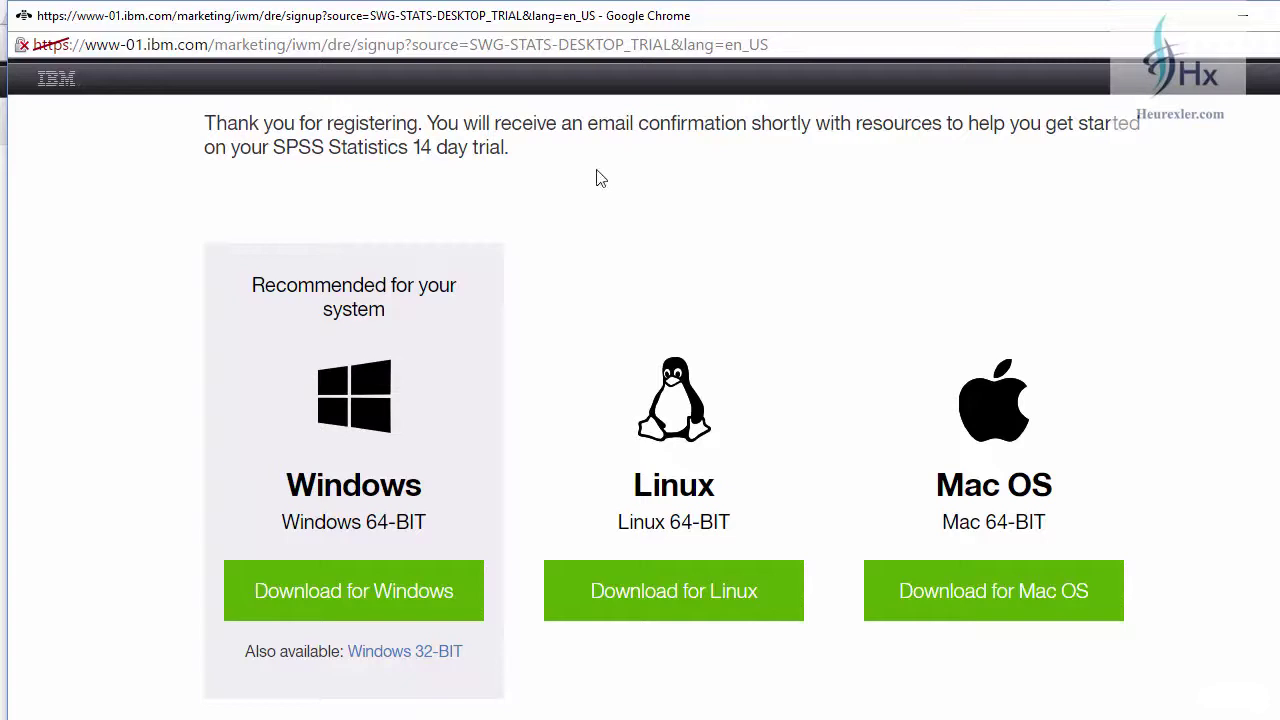
{"action": "left_click_drag", "start_coordinate": [274, 147], "coordinate": [514, 166]}
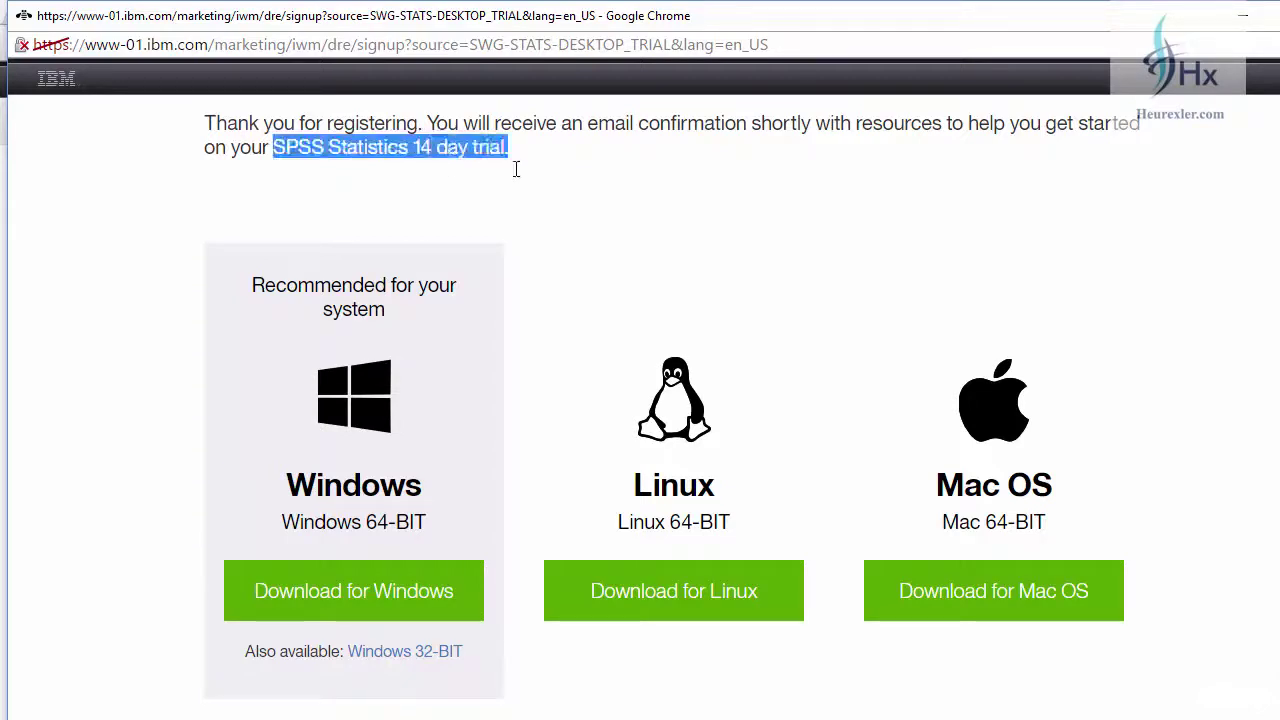
{"action": "left_click", "coordinate": [552, 221]}
- Start downloading the Windows 32-bit installer, then cancel saving SPSS_Statistics_24_win32.exe
{"action": "scroll", "coordinate": [497, 314], "scroll_direction": "down", "scroll_amount": 2}
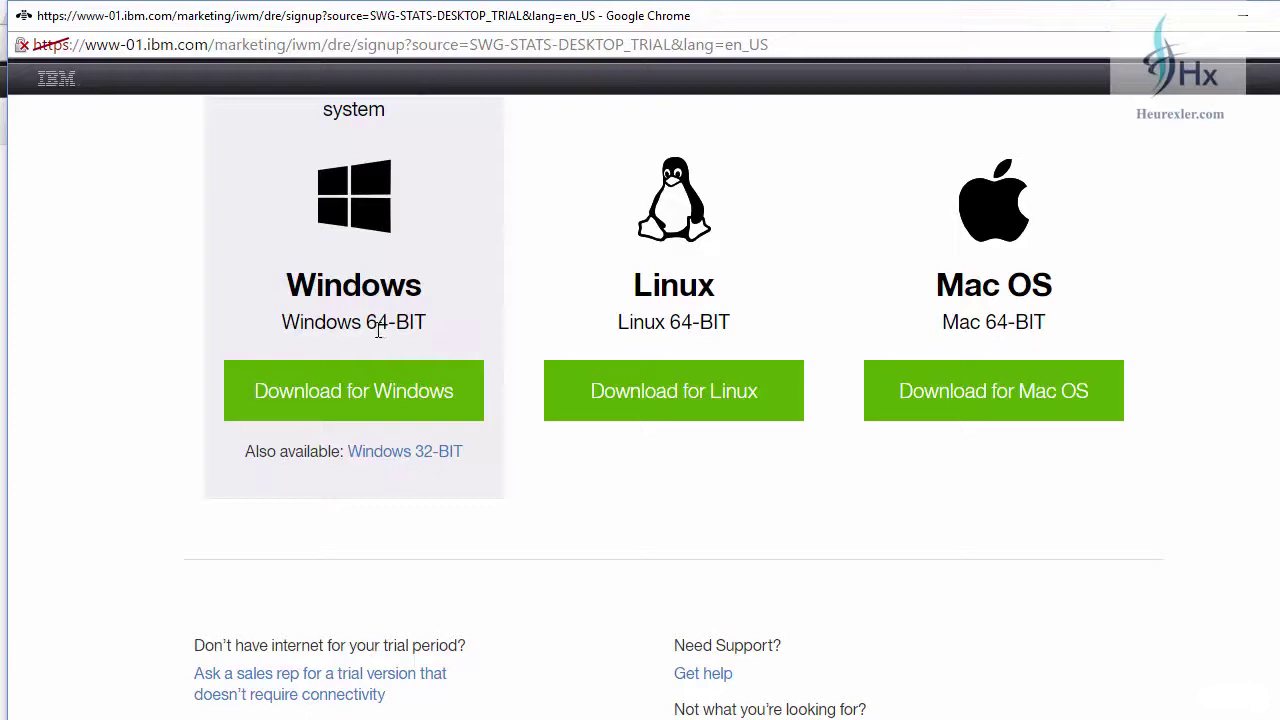
{"action": "left_click_drag", "start_coordinate": [367, 321], "coordinate": [429, 320]}
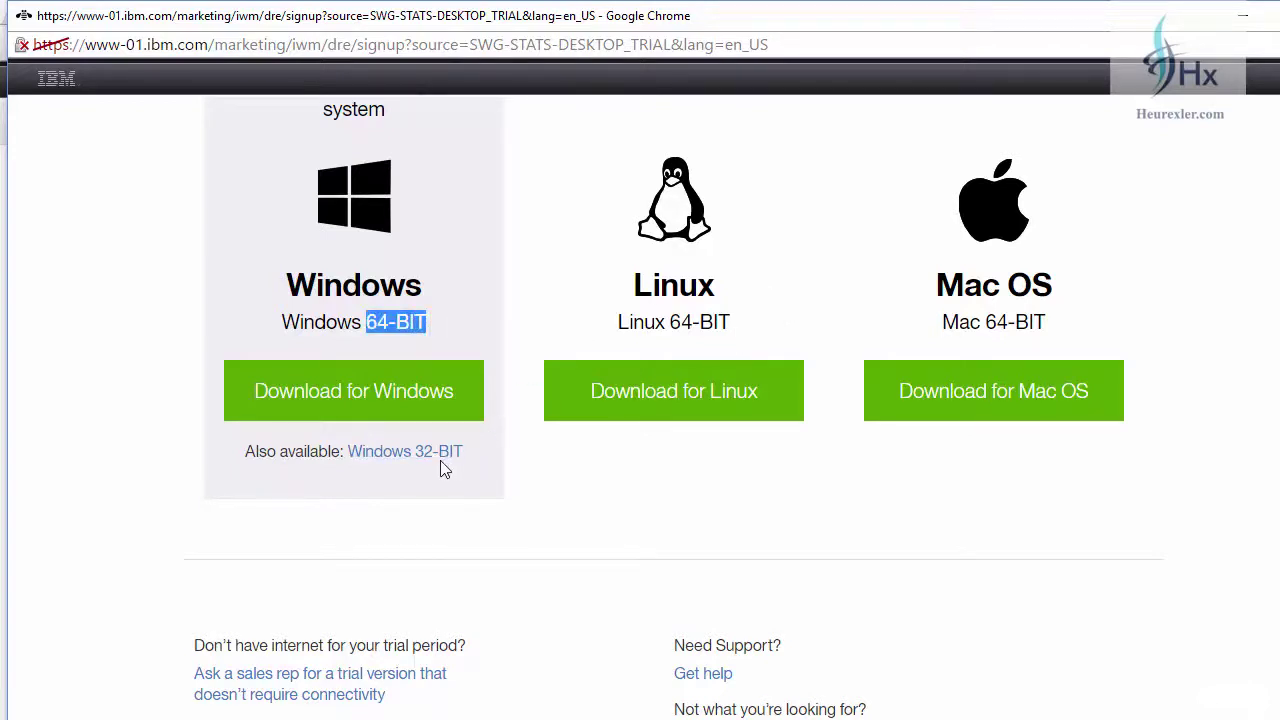
{"action": "scroll", "coordinate": [438, 460], "scroll_direction": "down", "scroll_amount": 1}
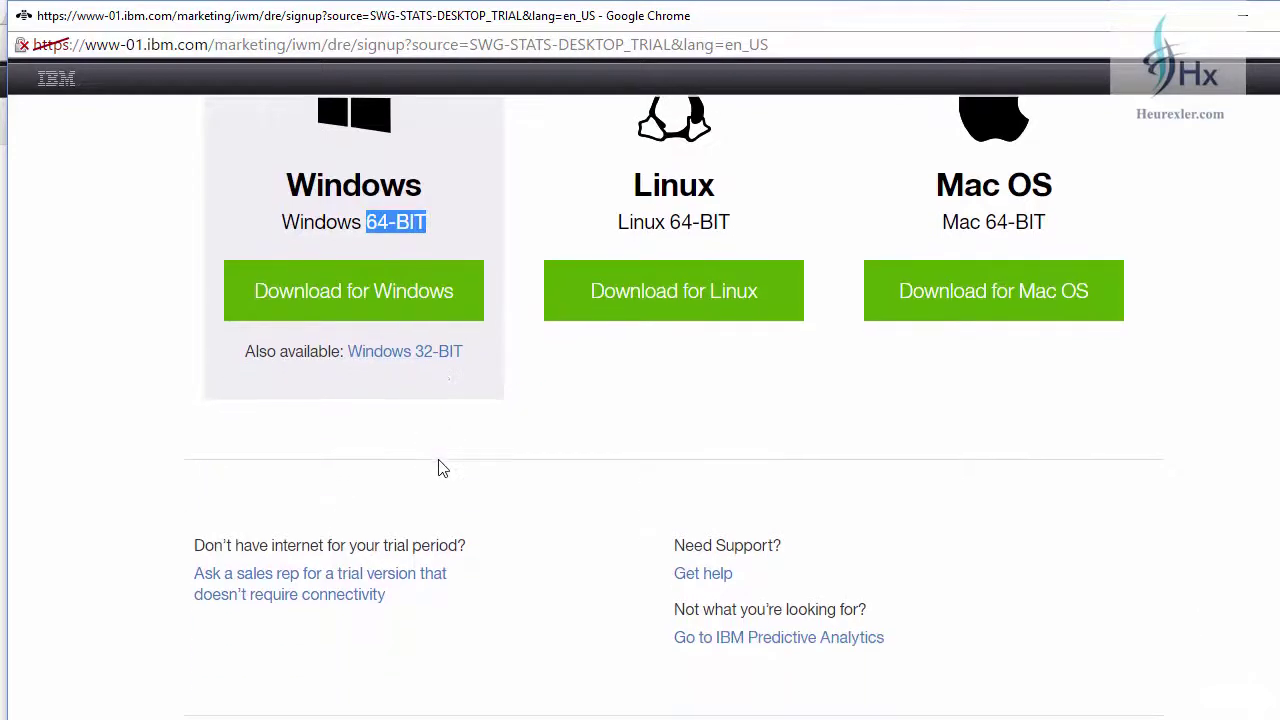
{"action": "left_click", "coordinate": [428, 362]}
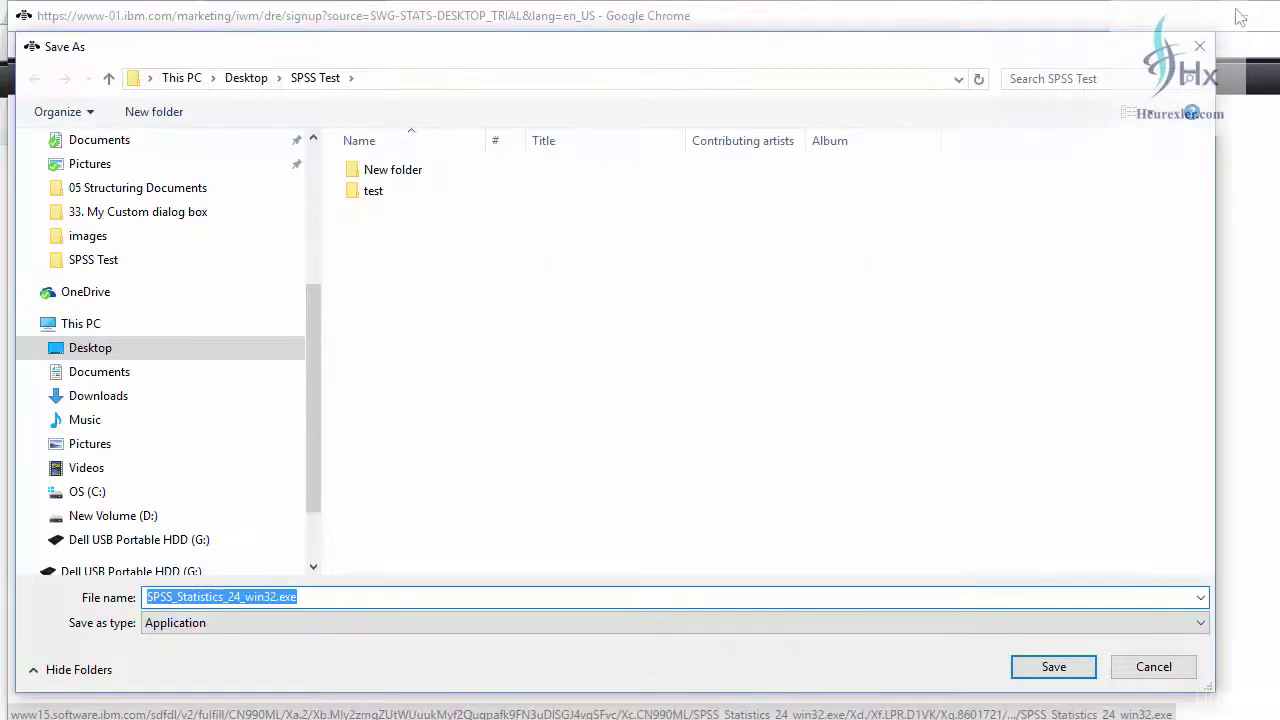
{"action": "left_click", "coordinate": [1199, 46]}
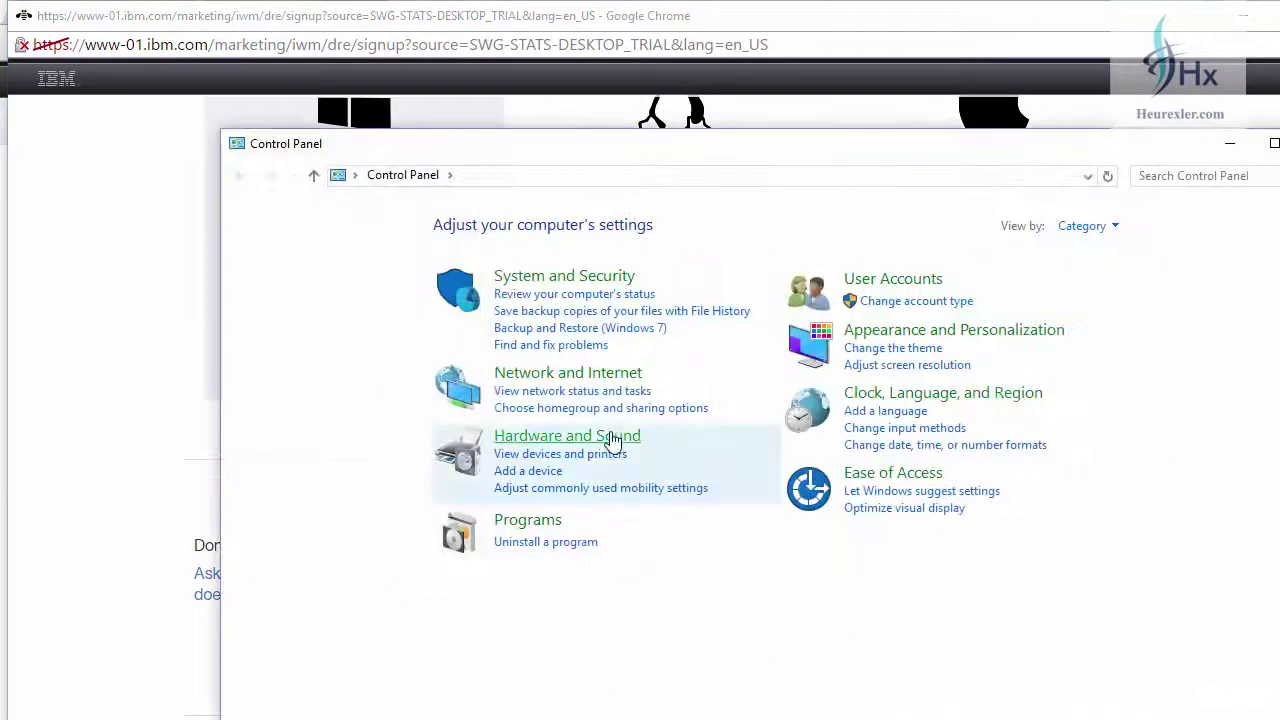
- Search Control Panel for 'system' and open the System page showing a 64-bit Operating System
{"action": "left_click", "coordinate": [1196, 176]}
{"action": "type", "text": "s"}
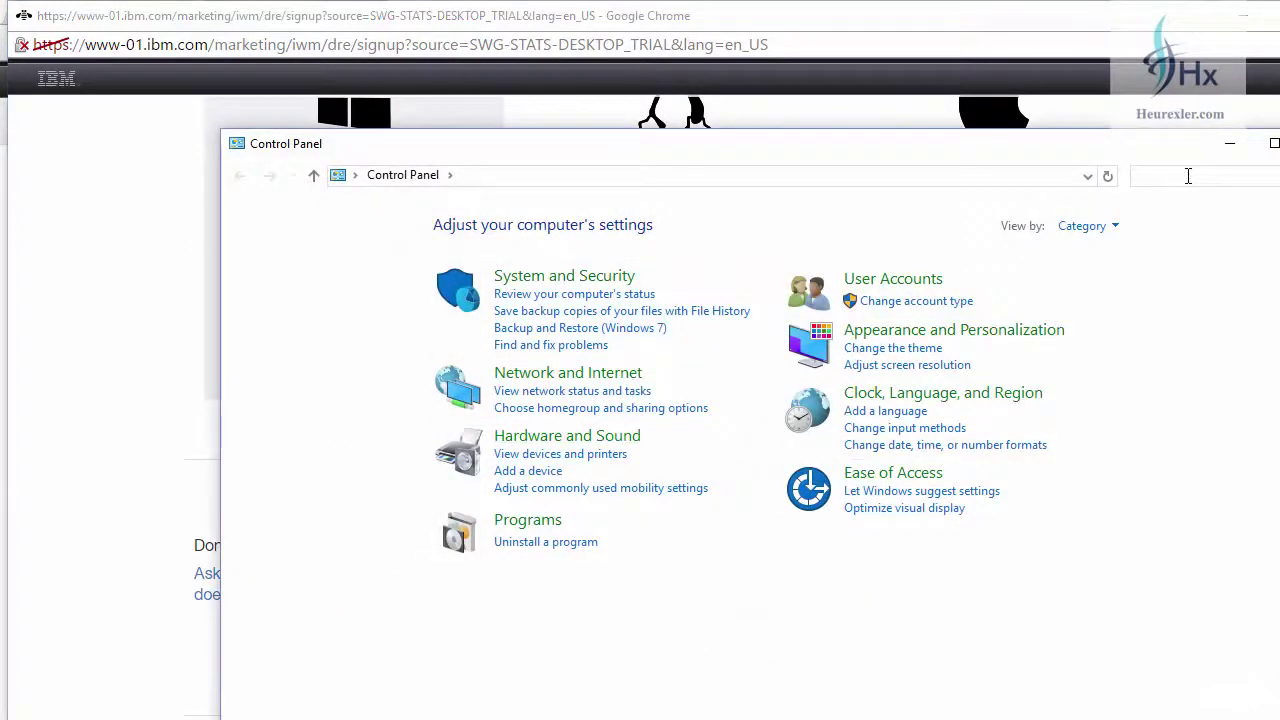
{"action": "type", "text": "ystem"}
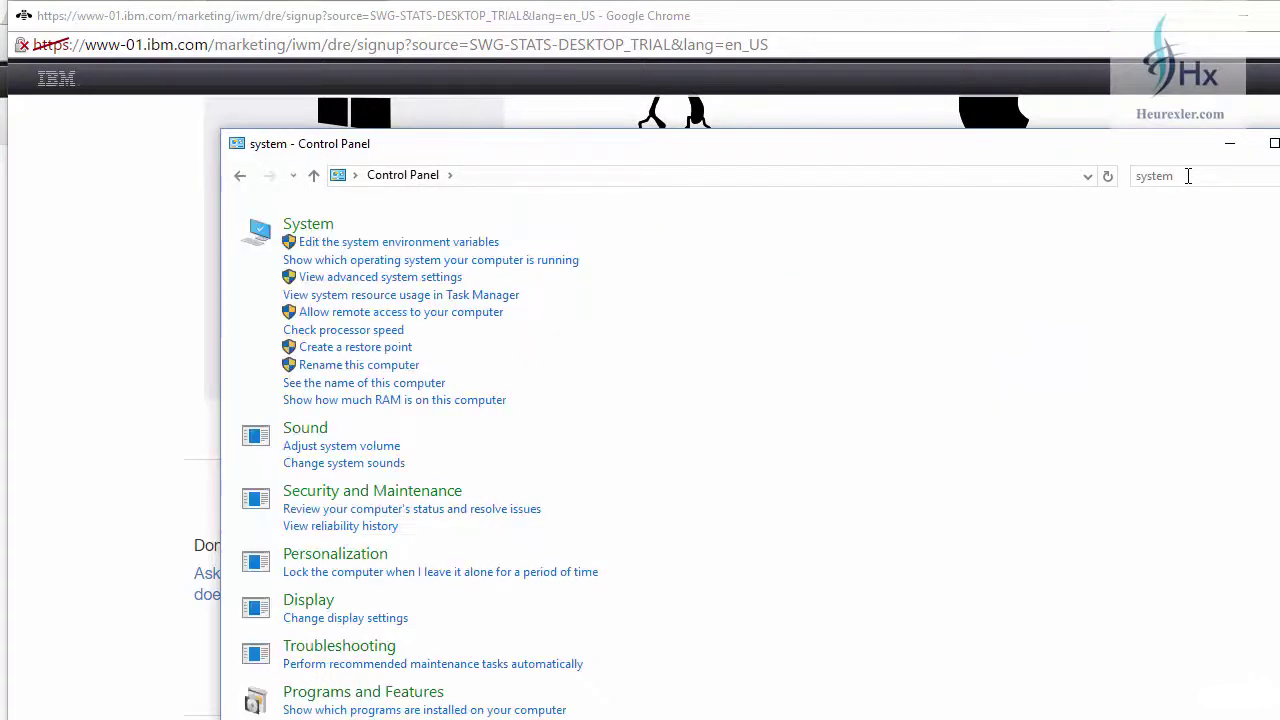
{"action": "left_click", "coordinate": [313, 230]}
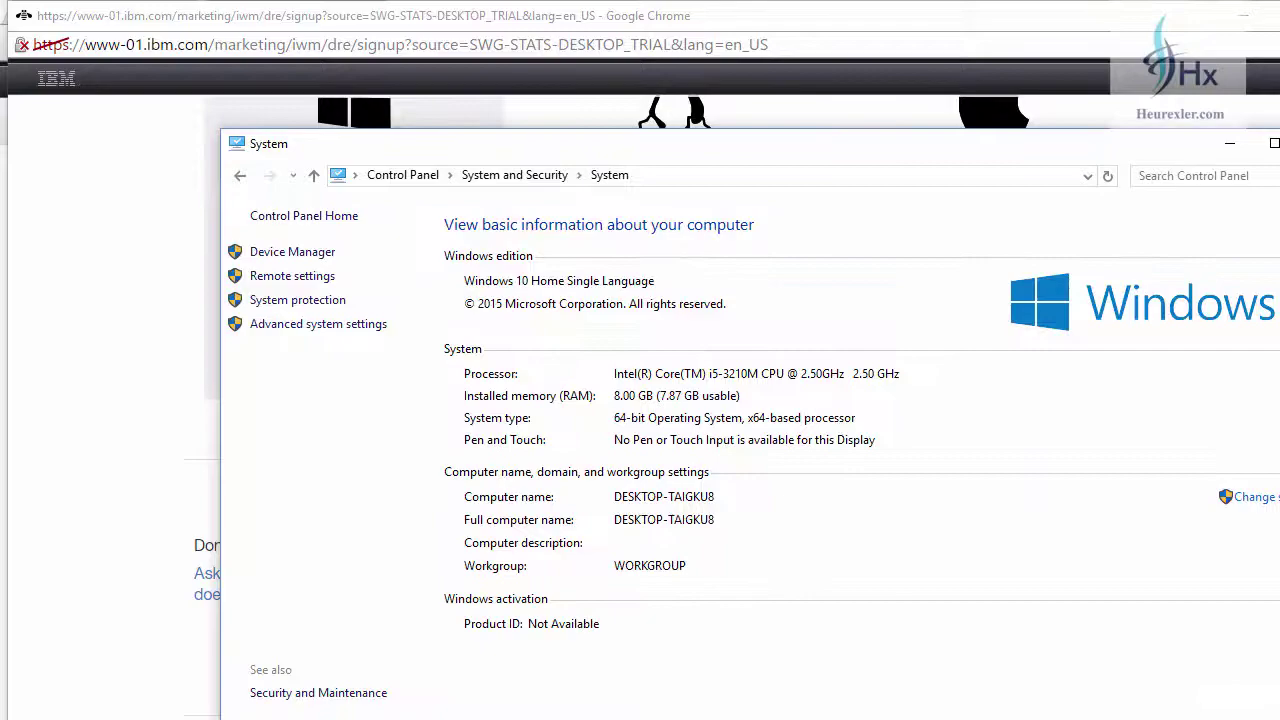
{"action": "left_click_drag", "start_coordinate": [1120, 152], "coordinate": [1075, 91]}
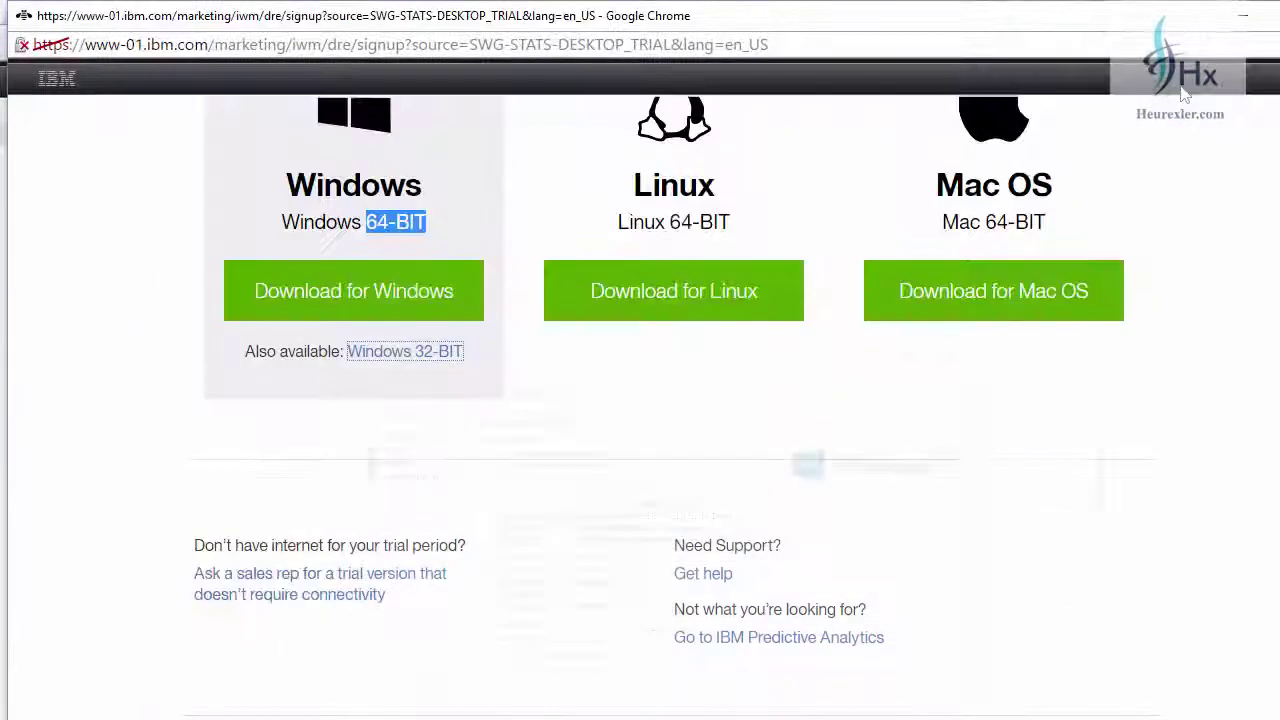
- Download the 64-bit Windows installer and save it into a new SPSS folder inside SPSS Test
{"action": "scroll", "coordinate": [602, 290], "scroll_direction": "up", "scroll_amount": 1}
{"action": "scroll", "coordinate": [493, 404], "scroll_direction": "down", "scroll_amount": 1}
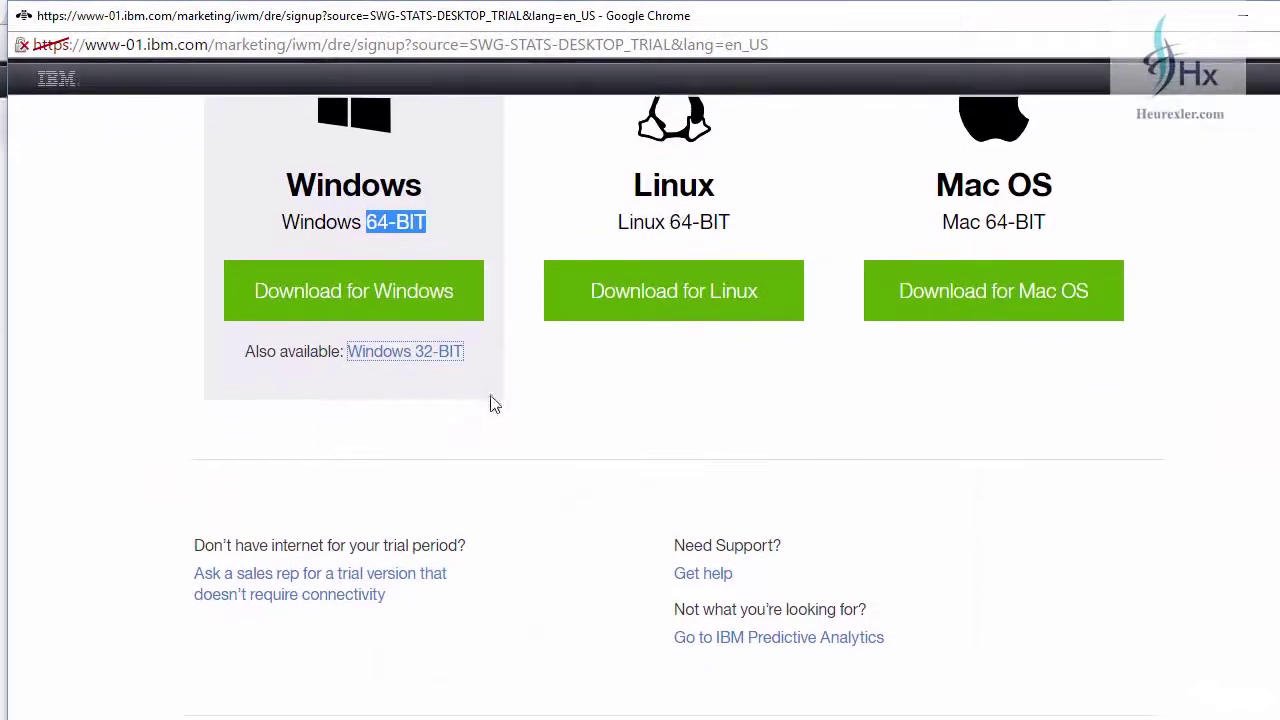
{"action": "scroll", "coordinate": [516, 447], "scroll_direction": "up", "scroll_amount": 1}
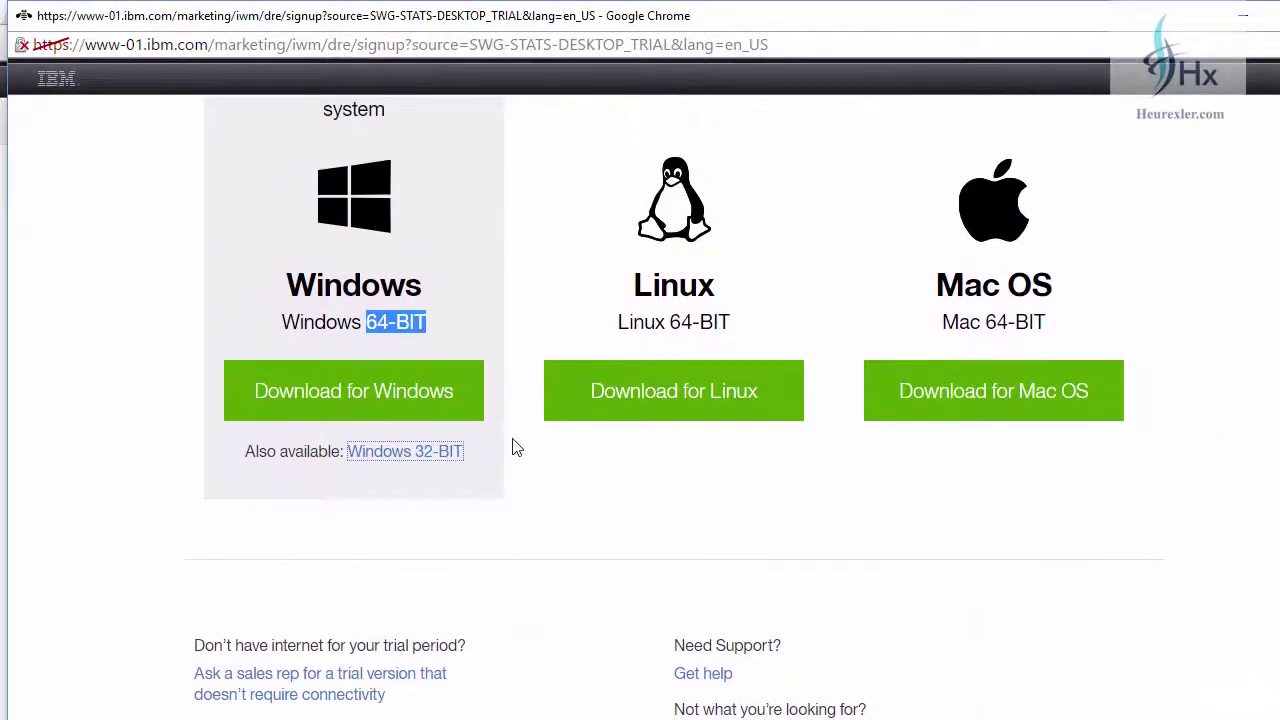
{"action": "left_click", "coordinate": [414, 397]}
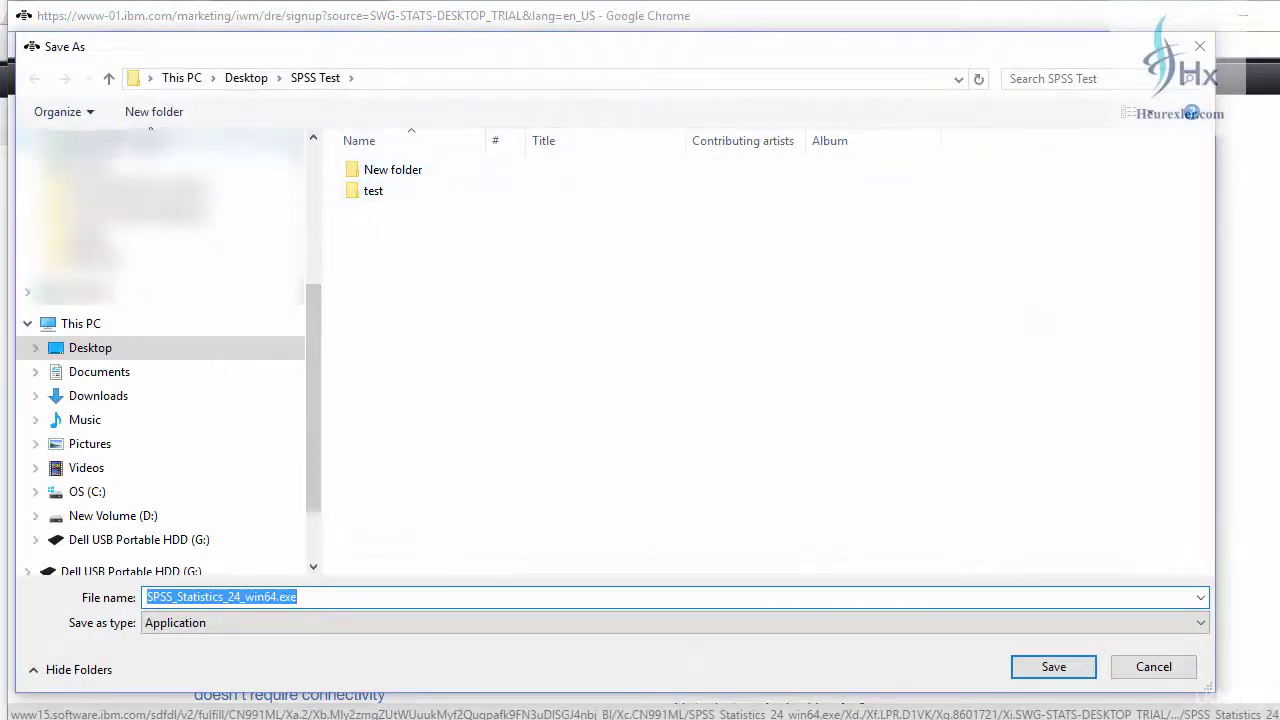
{"action": "left_click", "coordinate": [155, 114]}
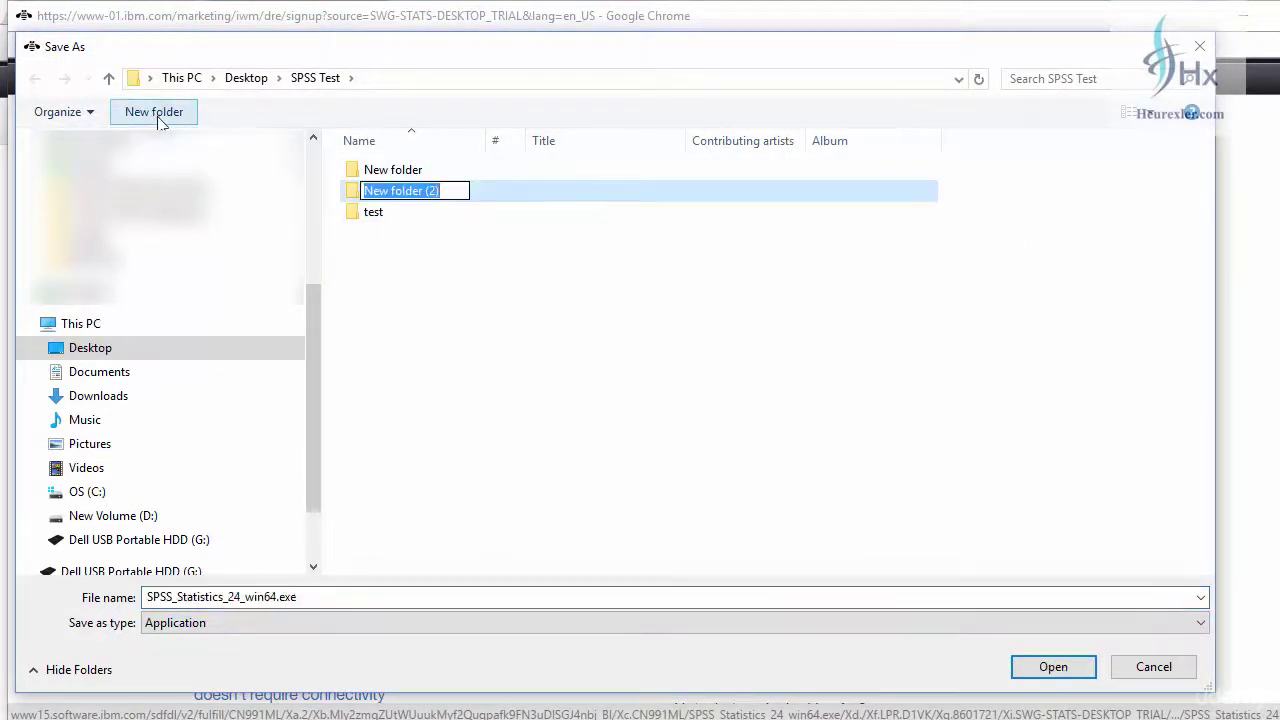
{"action": "type", "text": "SPSS"}
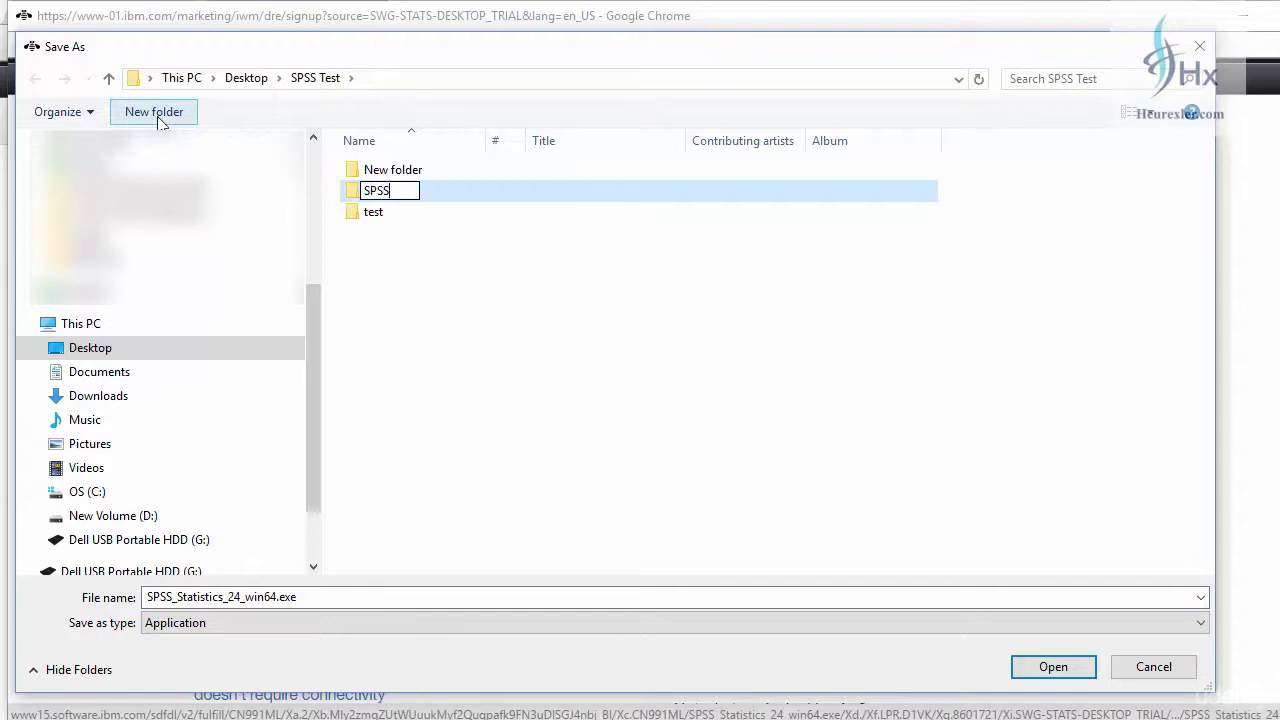
{"action": "key", "text": "Return"}
{"action": "key", "text": "Return"}
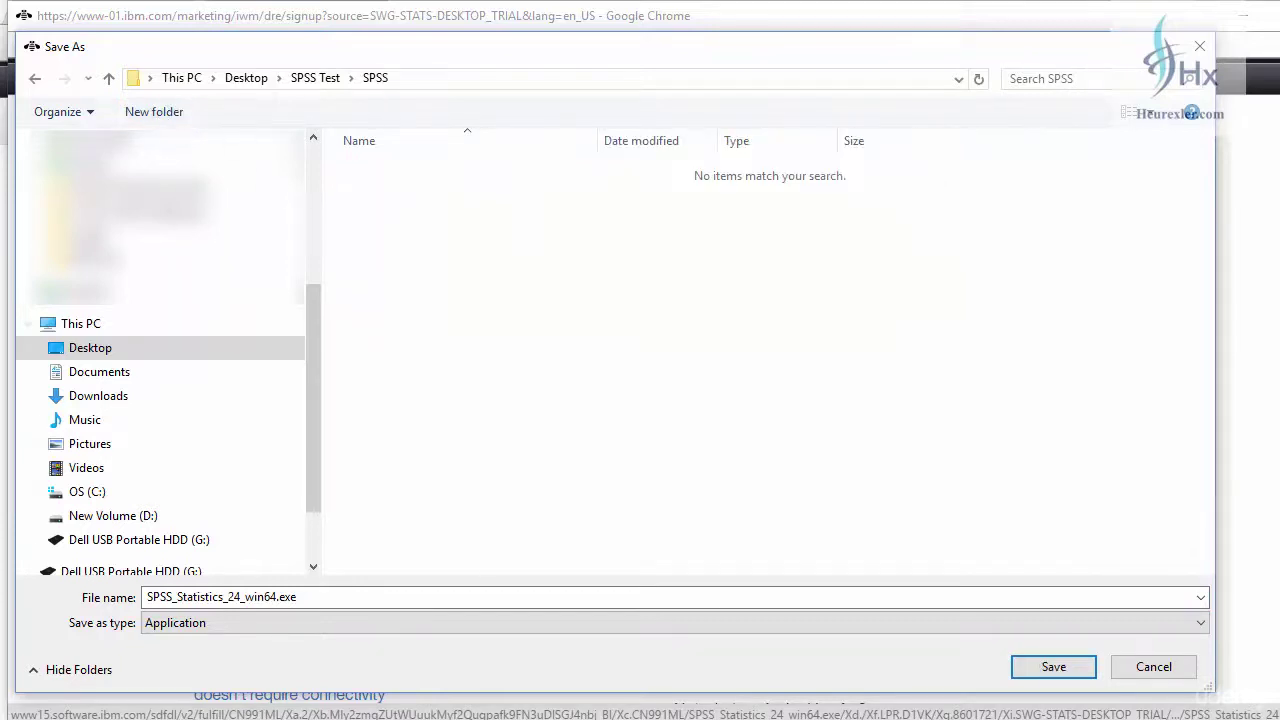
{"action": "left_click", "coordinate": [1057, 669]}
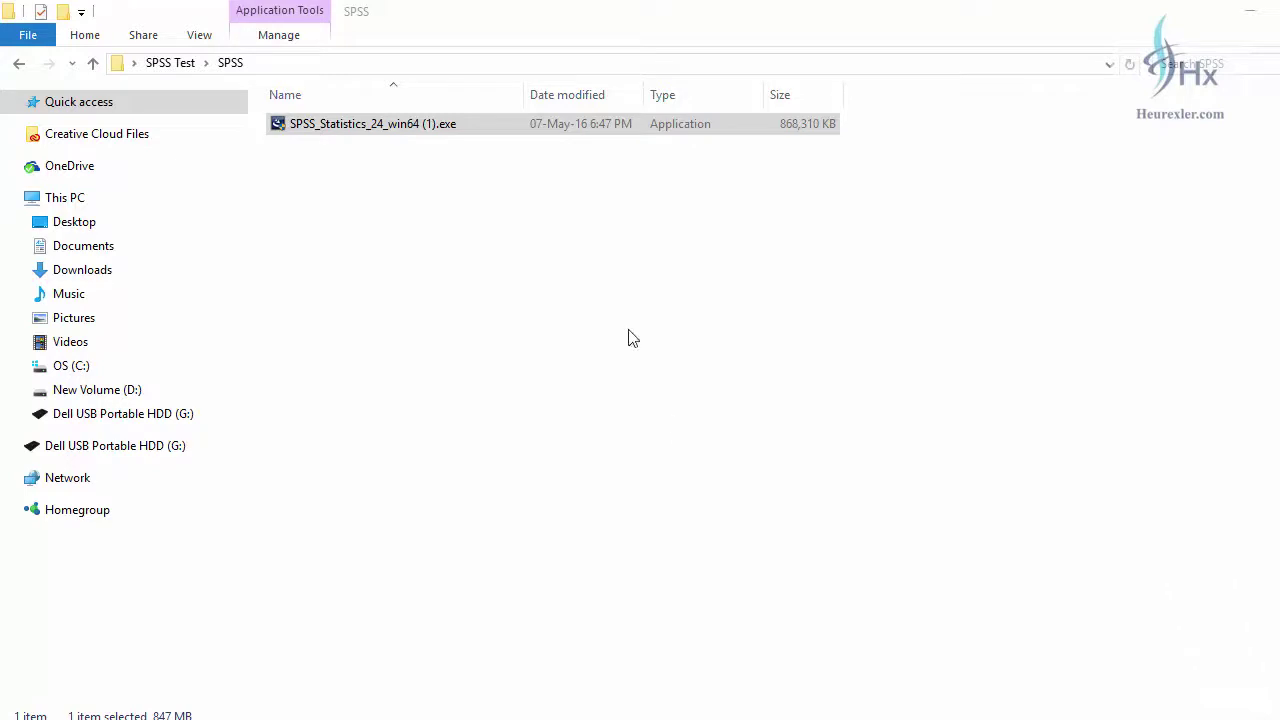
- Run SPSS_Statistics_24_win64 (1).exe as administrator to bring up the InstallShield Wizard
{"action": "right_click", "coordinate": [408, 130]}
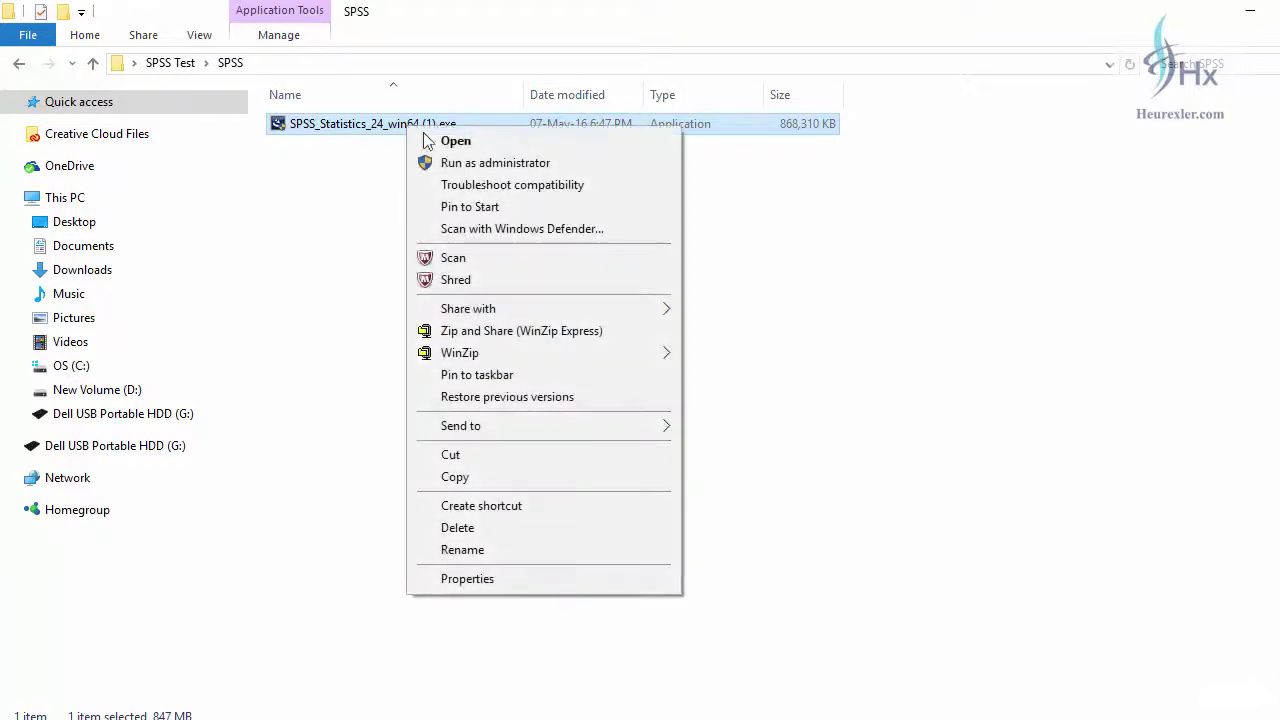
{"action": "left_click", "coordinate": [466, 161]}
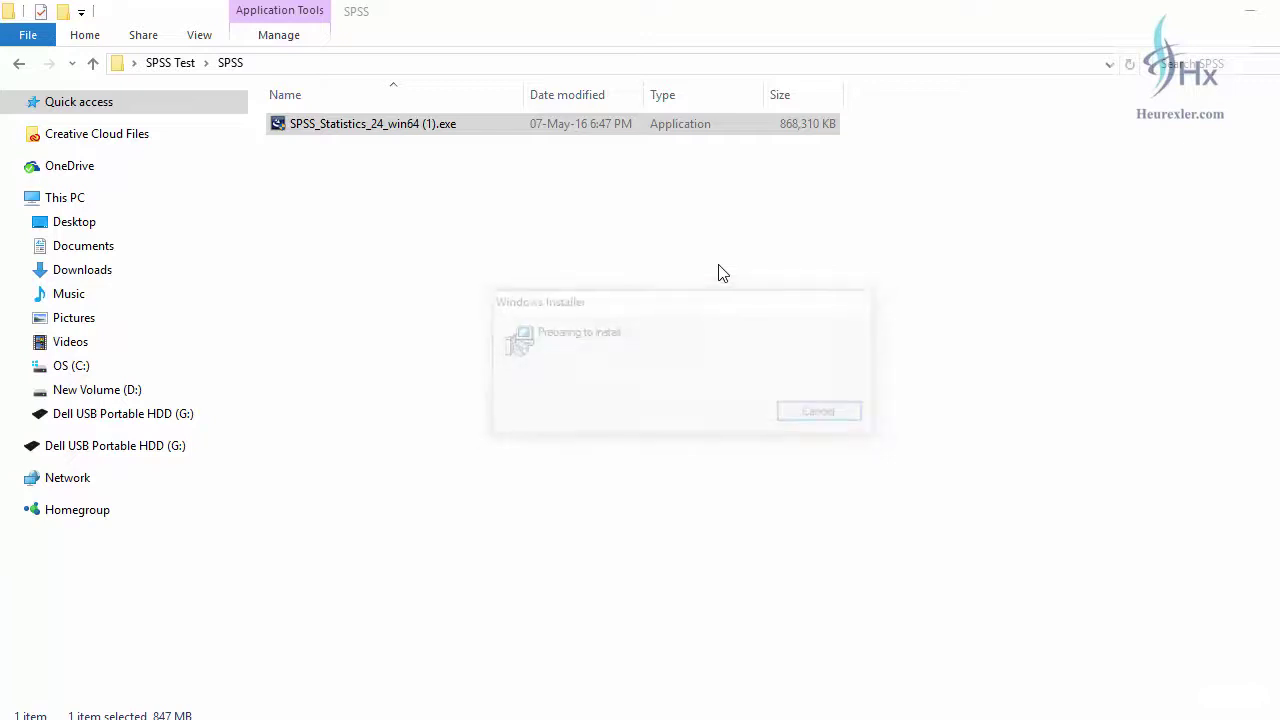
{"action": "left_click", "coordinate": [558, 380]}
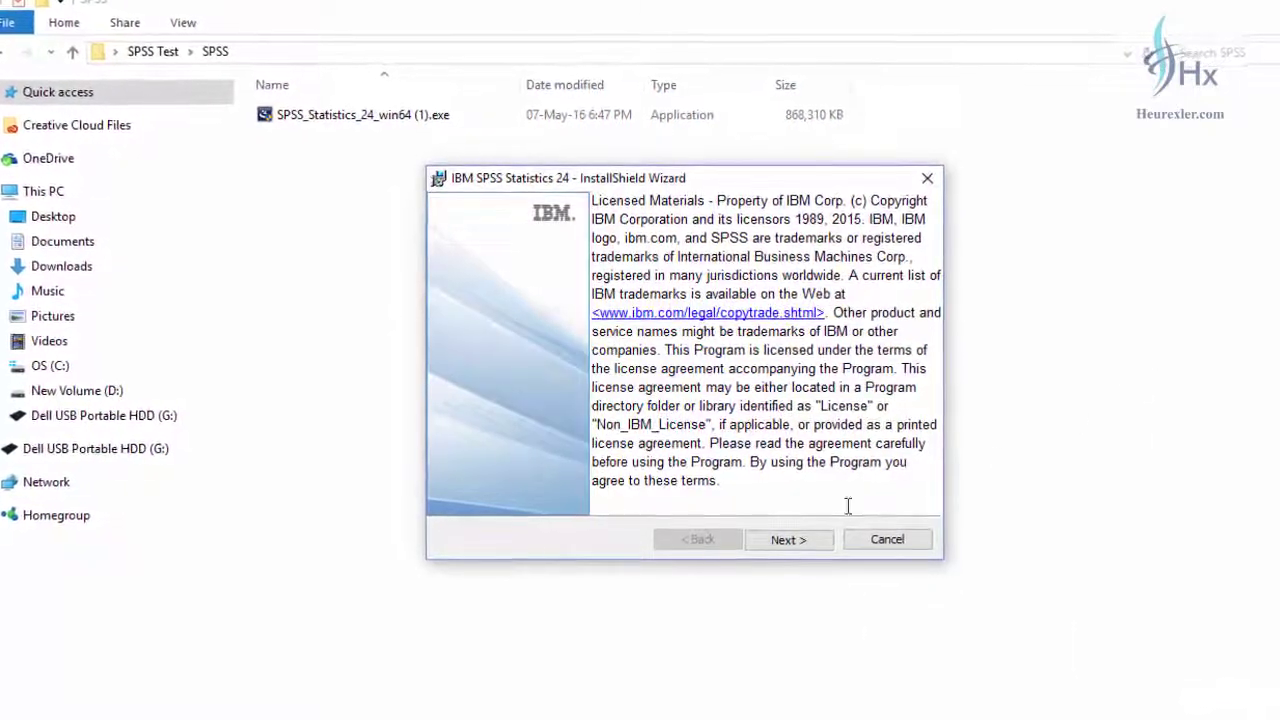
- Move past the licensing notice, accept the software license terms, and continue to the Essentials for Python choice
{"action": "left_click", "coordinate": [797, 544]}
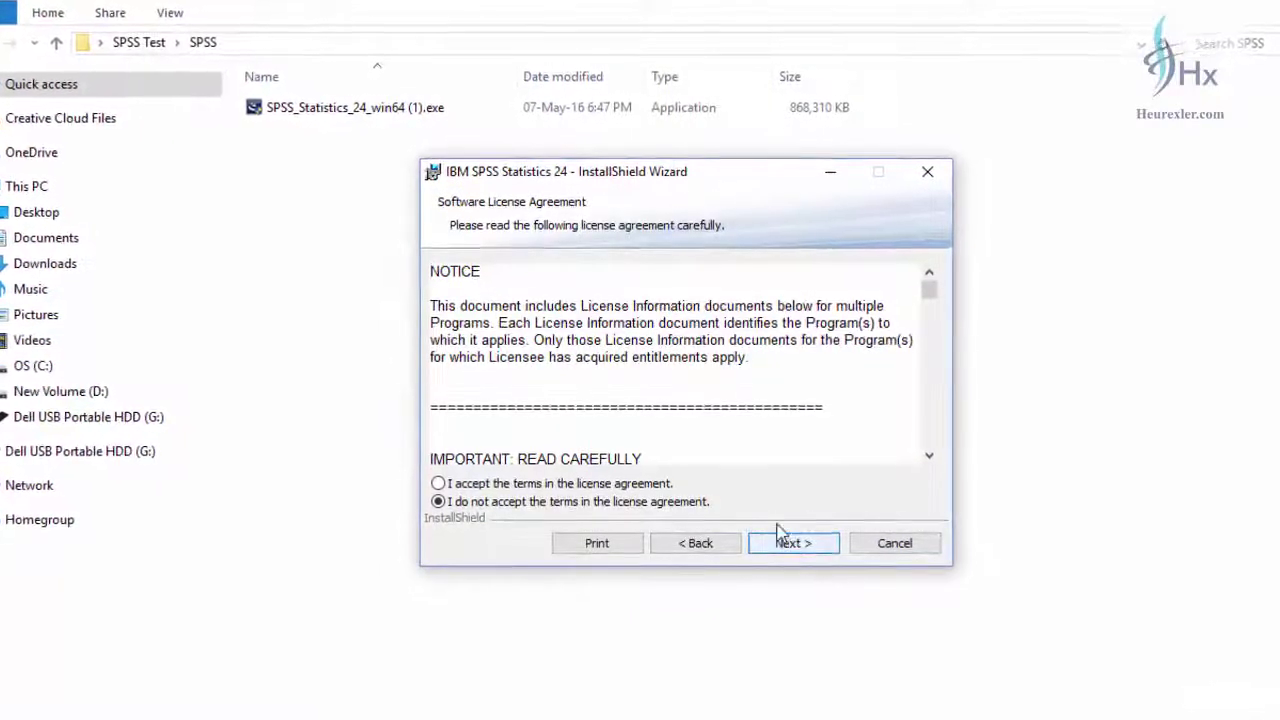
{"action": "left_click", "coordinate": [555, 485]}
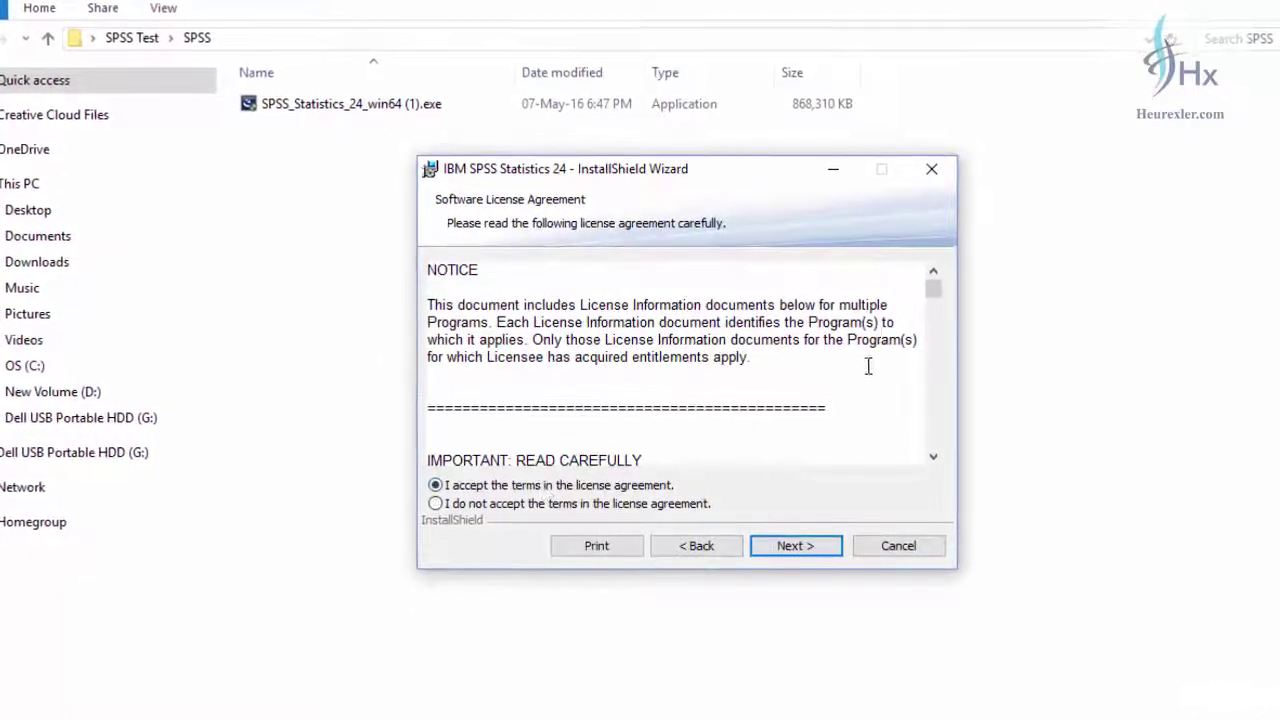
{"action": "scroll", "coordinate": [860, 370], "scroll_direction": "down", "scroll_amount": 10}
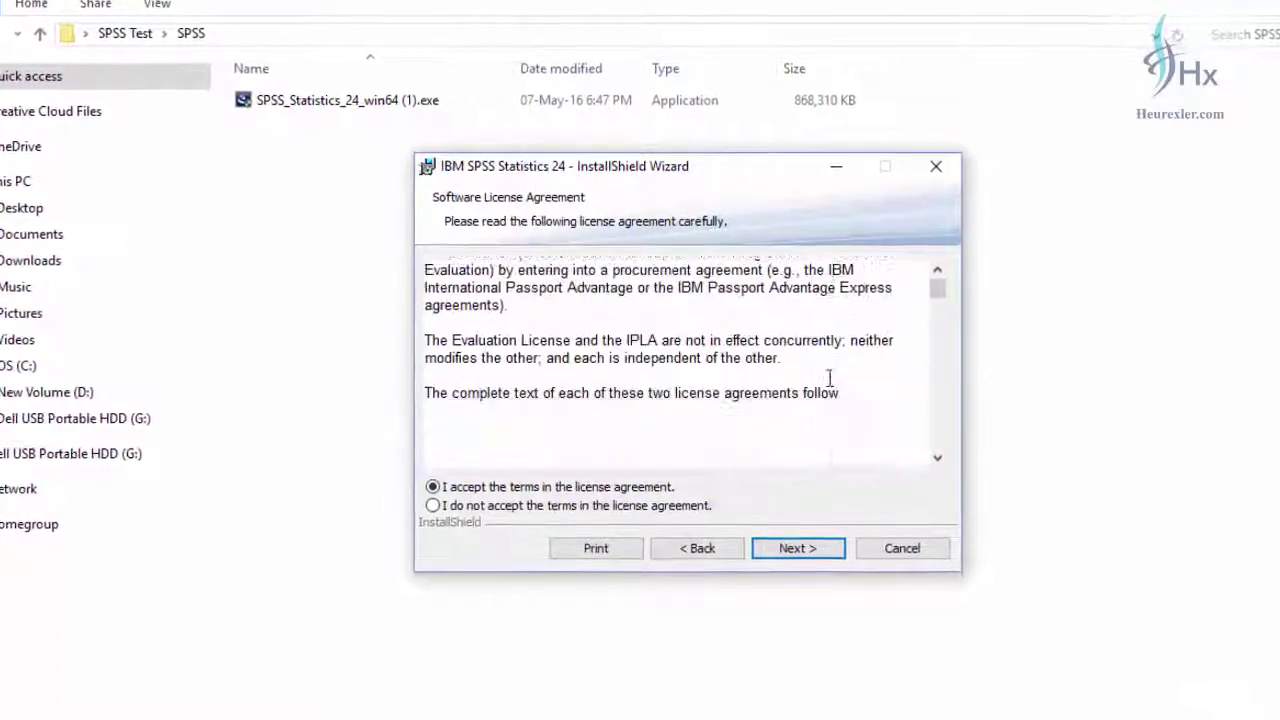
{"action": "scroll", "coordinate": [829, 378], "scroll_direction": "down", "scroll_amount": 15}
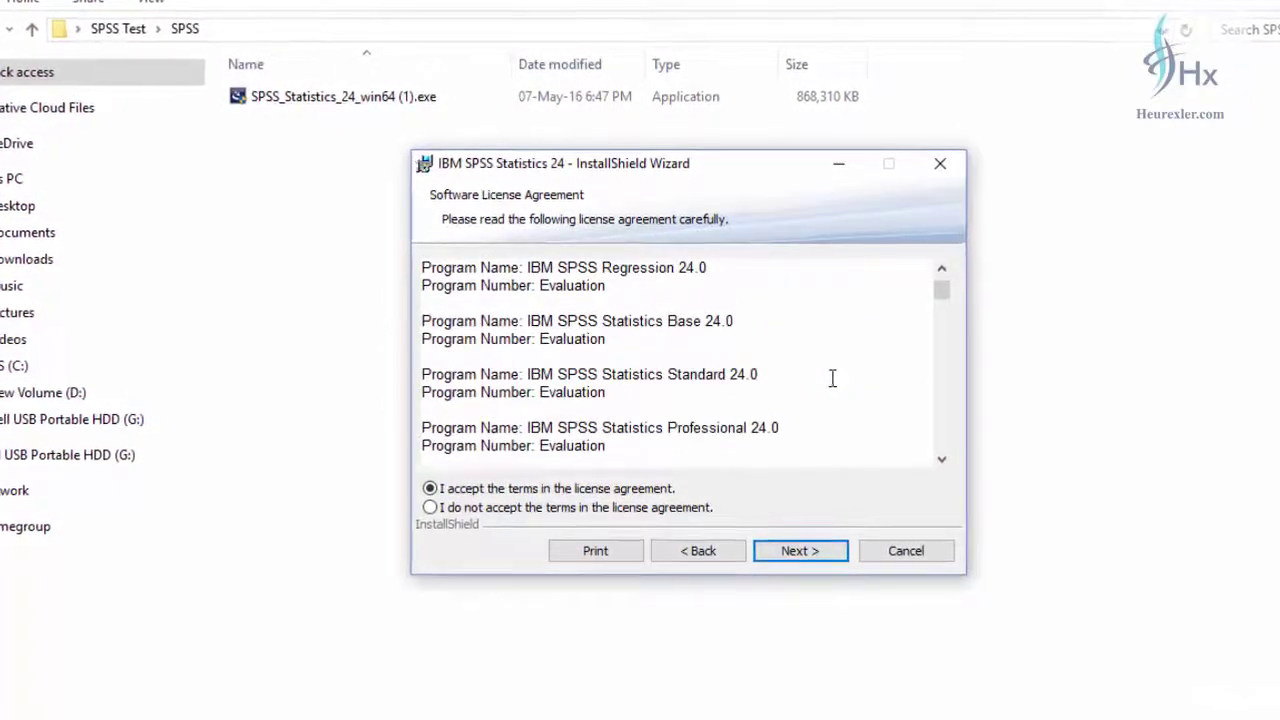
{"action": "scroll", "coordinate": [832, 378], "scroll_direction": "down", "scroll_amount": 10}
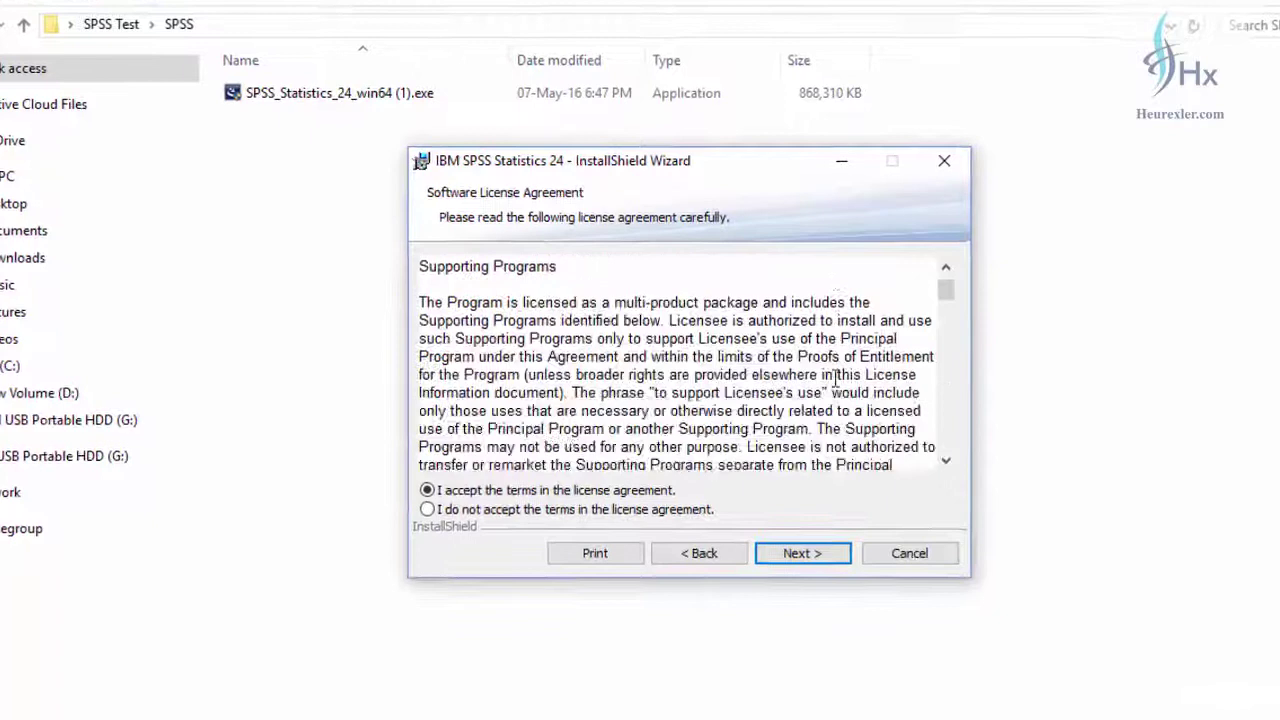
{"action": "scroll", "coordinate": [836, 378], "scroll_direction": "down", "scroll_amount": 12}
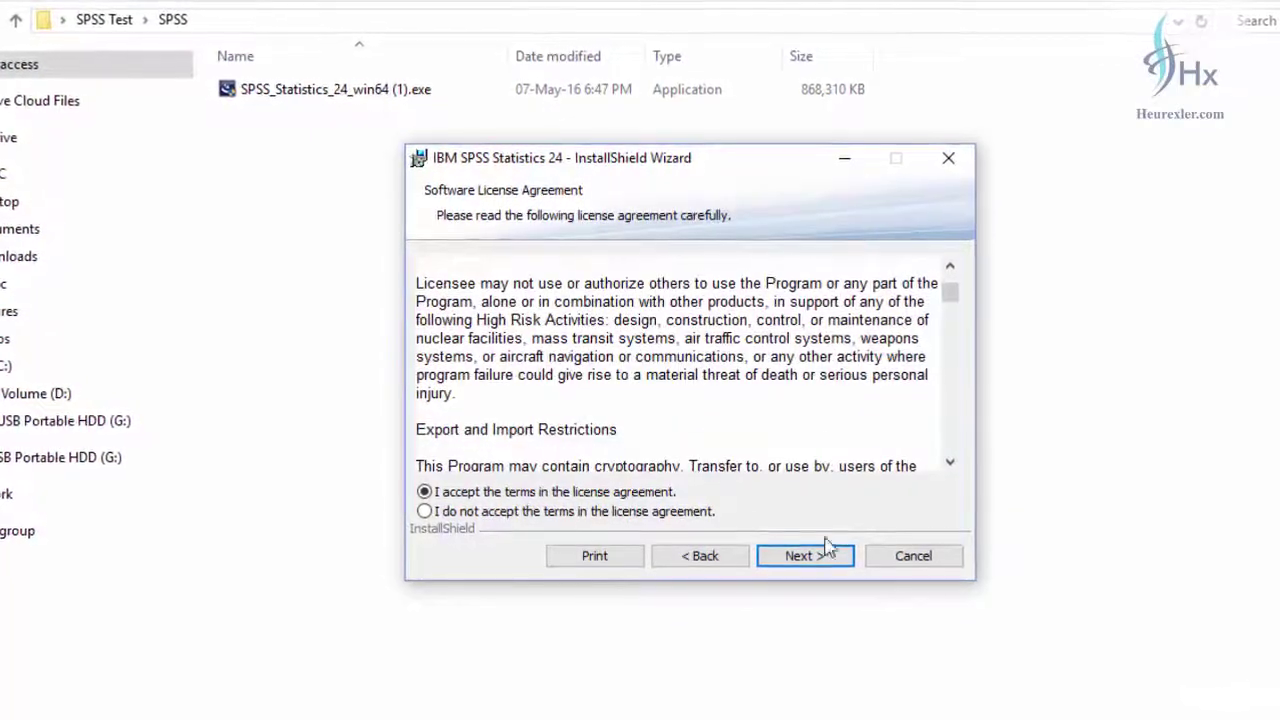
{"action": "left_click", "coordinate": [814, 556]}
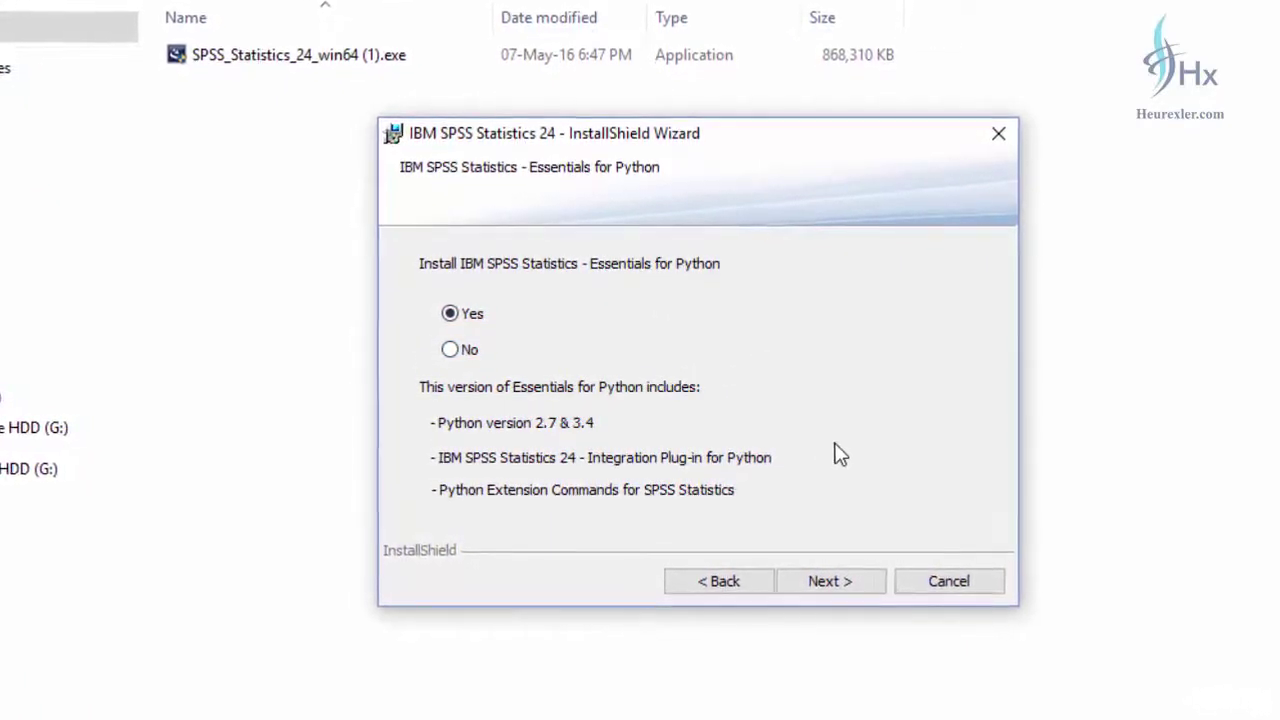
- Keep Essentials for Python, accept the Python and IBM license terms, and reach the Destination Folder page
{"action": "left_click", "coordinate": [855, 584]}
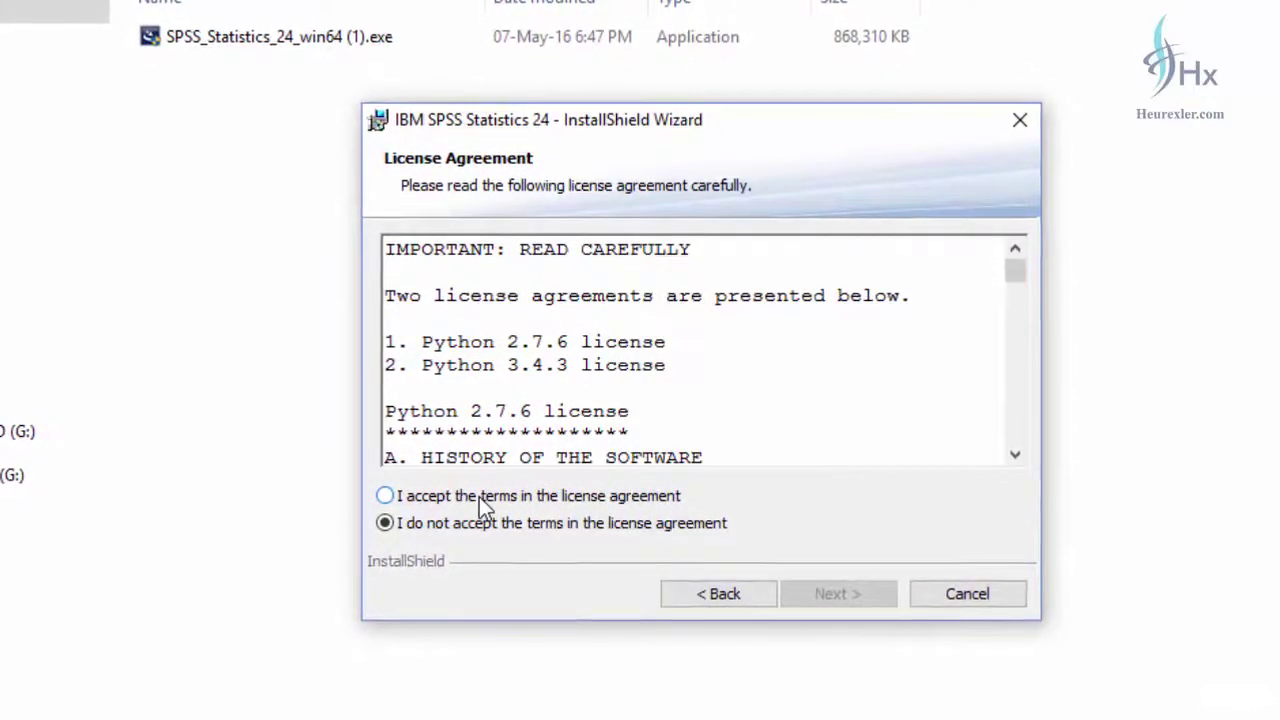
{"action": "left_click", "coordinate": [480, 496]}
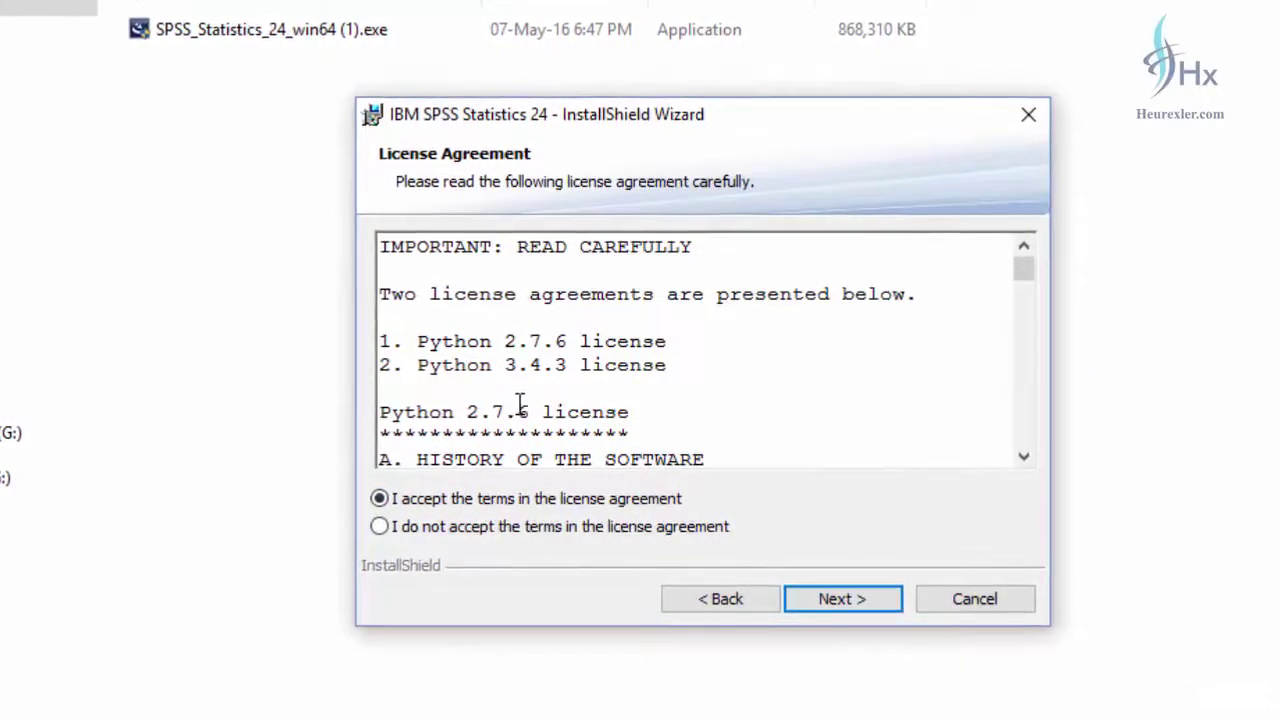
{"action": "left_click", "coordinate": [831, 601]}
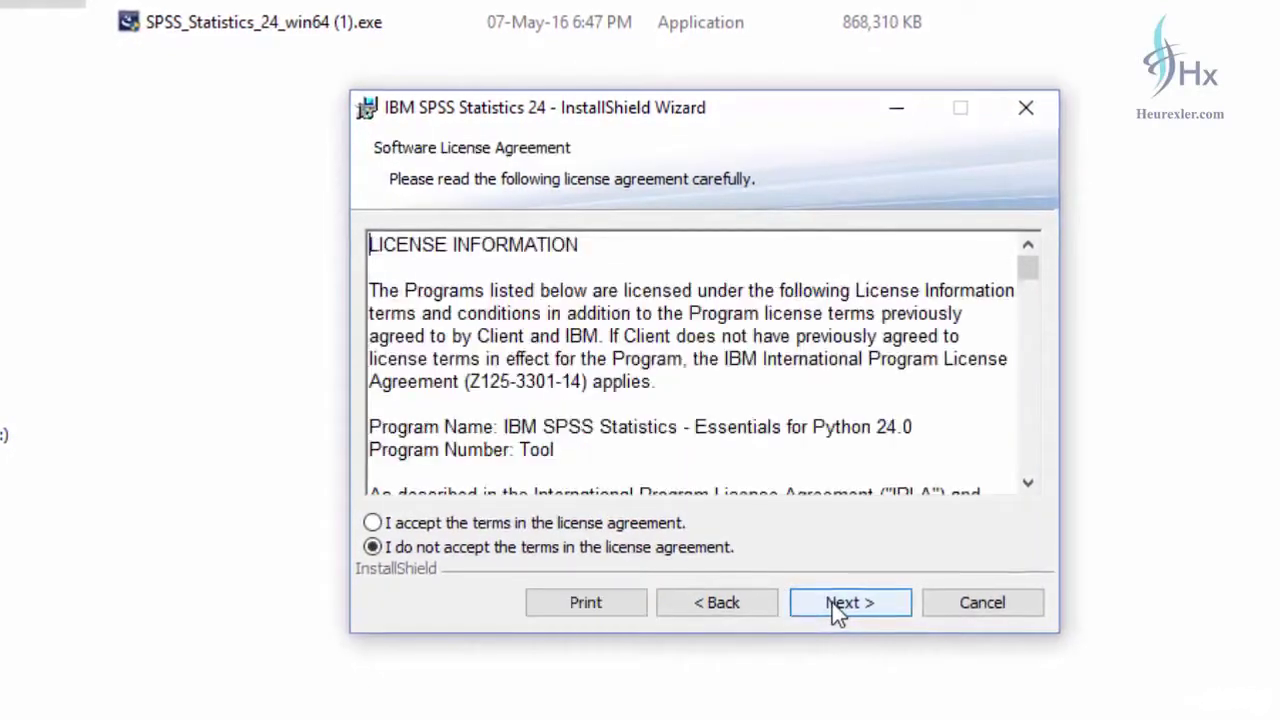
{"action": "key", "text": "alt+a"}
{"action": "left_click", "coordinate": [851, 605]}
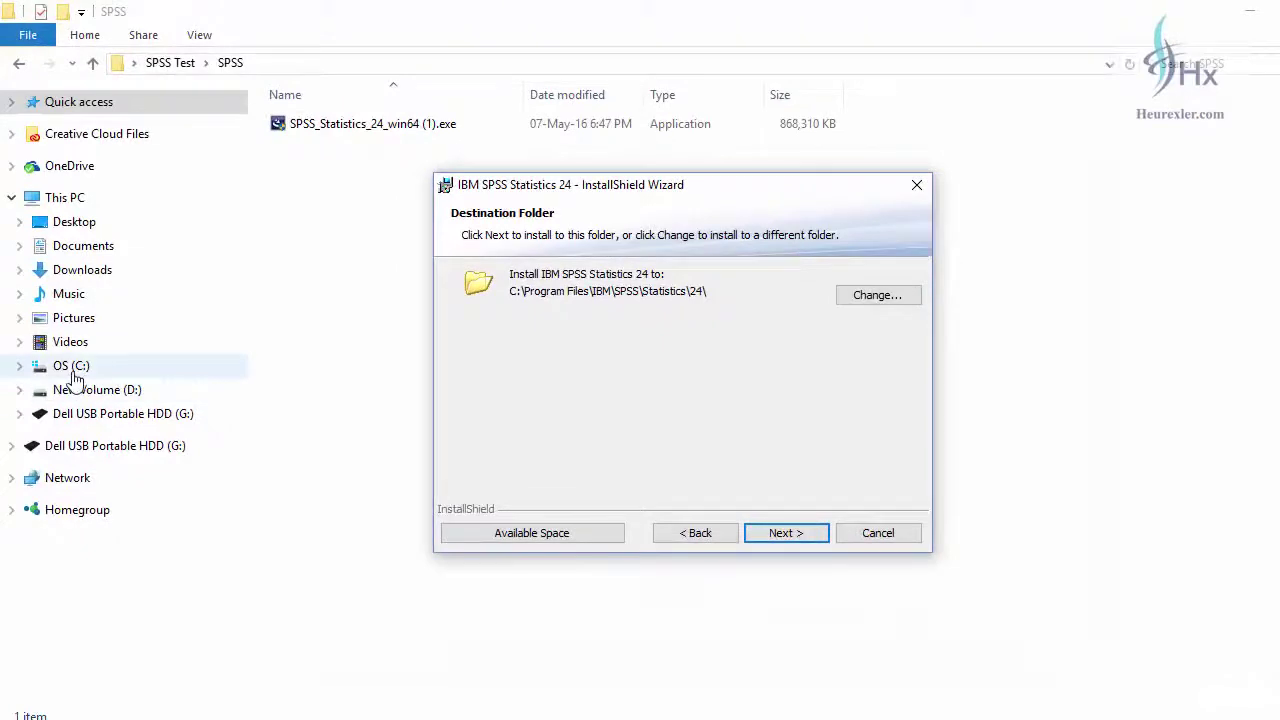
- Inspect the OS (C:) drive in File Explorer, then return to the installer's C:\Program Files\IBM\SPSS\Statistics\24\ destination
{"action": "left_click", "coordinate": [74, 367]}
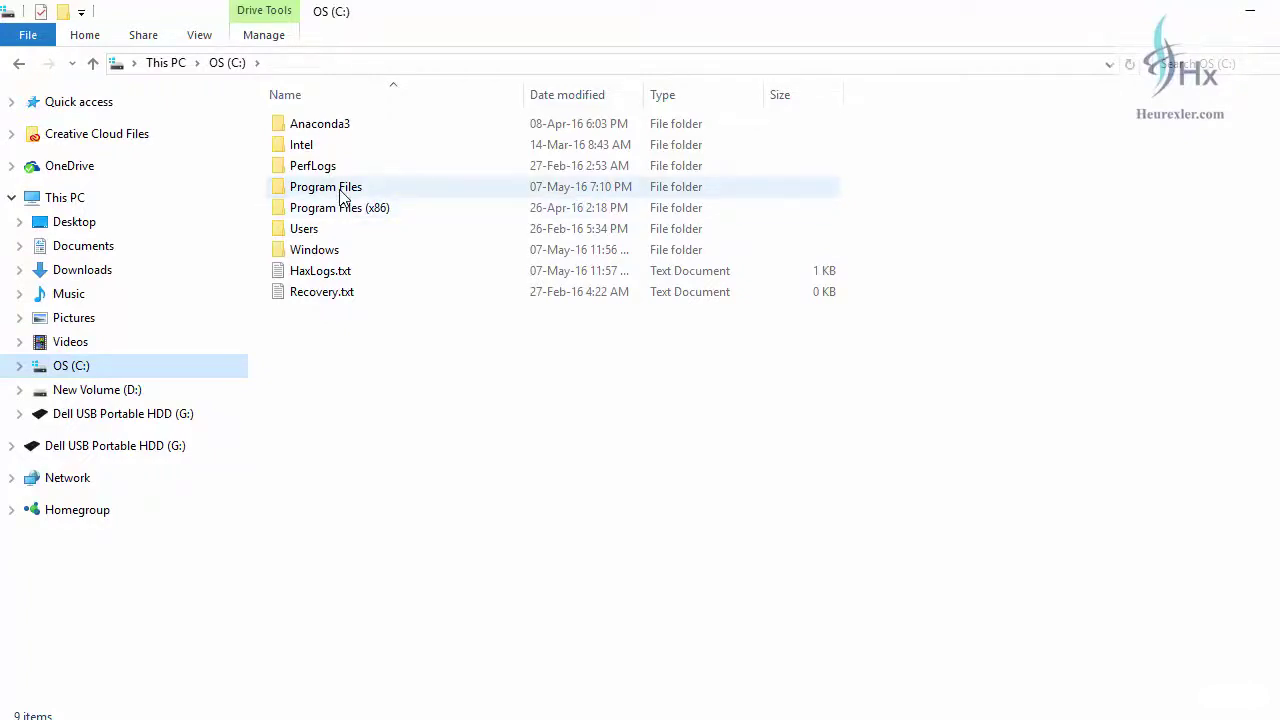
{"action": "mouse_move", "coordinate": [343, 216]}
{"action": "key", "text": "alt+Tab"}
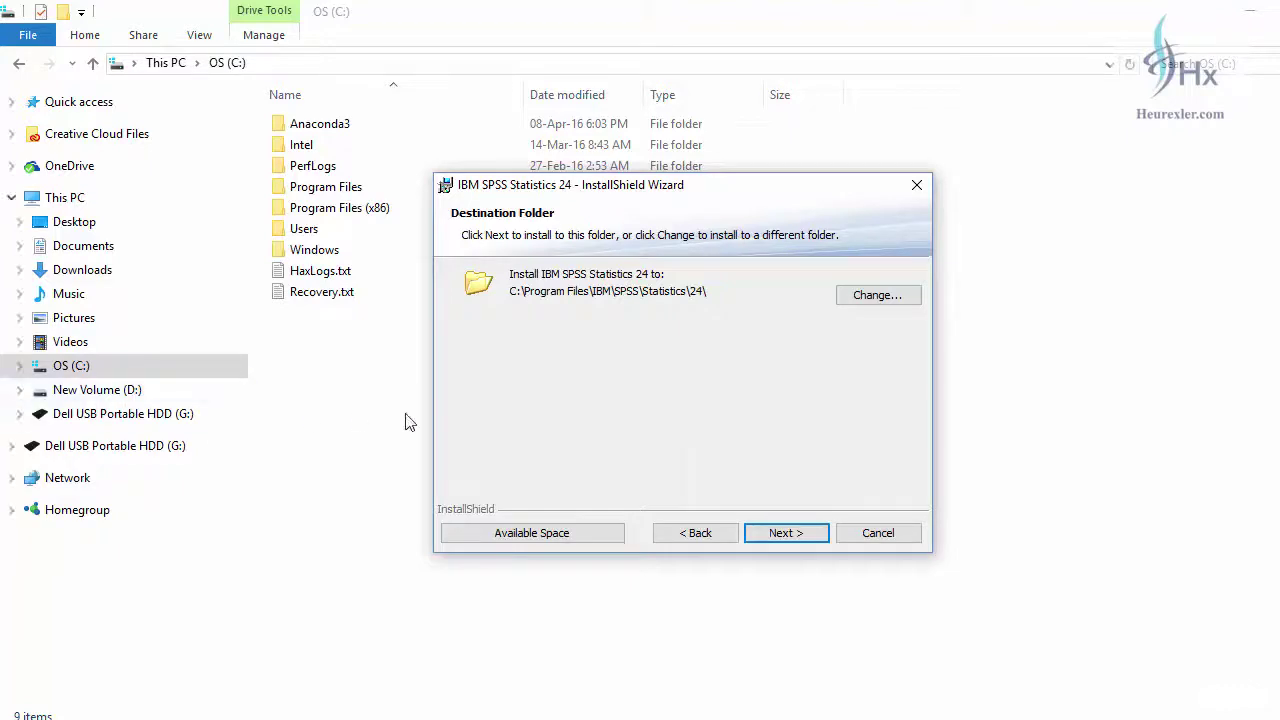
- Install SPSS Statistics 24 into the default folder, minimizing Explorer and Chrome during installation
{"action": "left_click", "coordinate": [781, 535]}
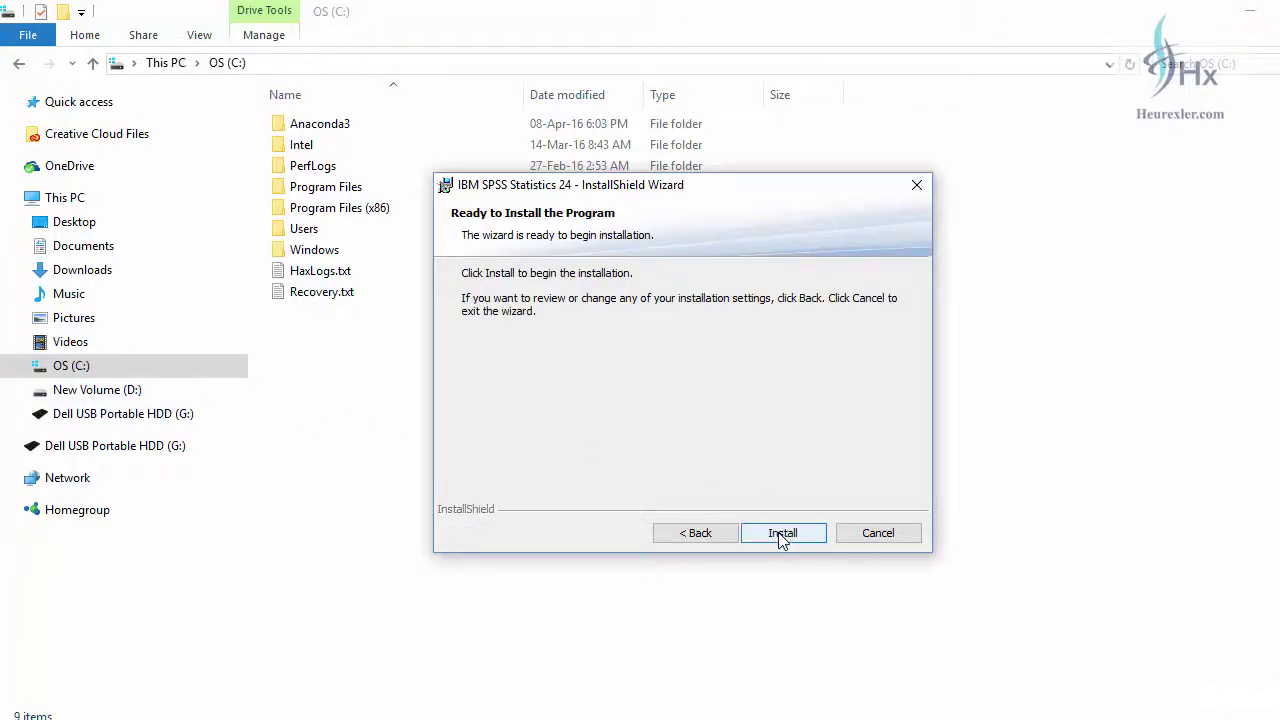
{"action": "left_click", "coordinate": [781, 533]}
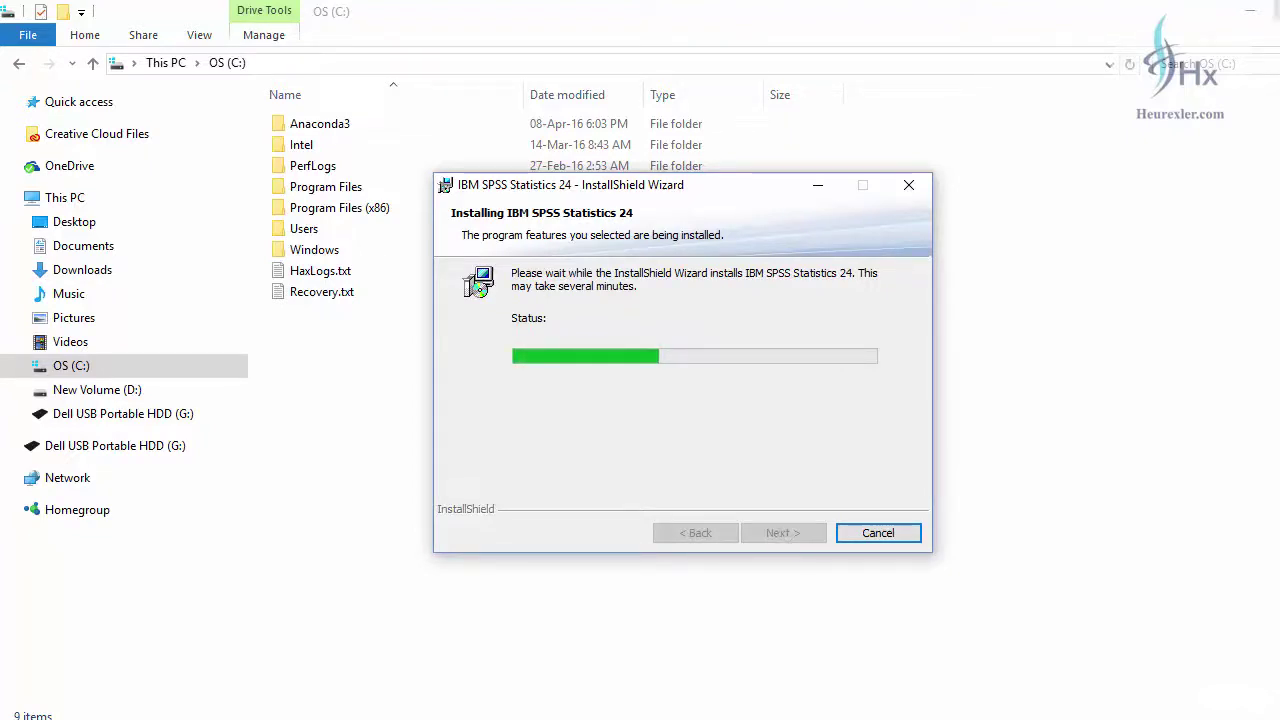
{"action": "left_click", "coordinate": [1260, 16]}
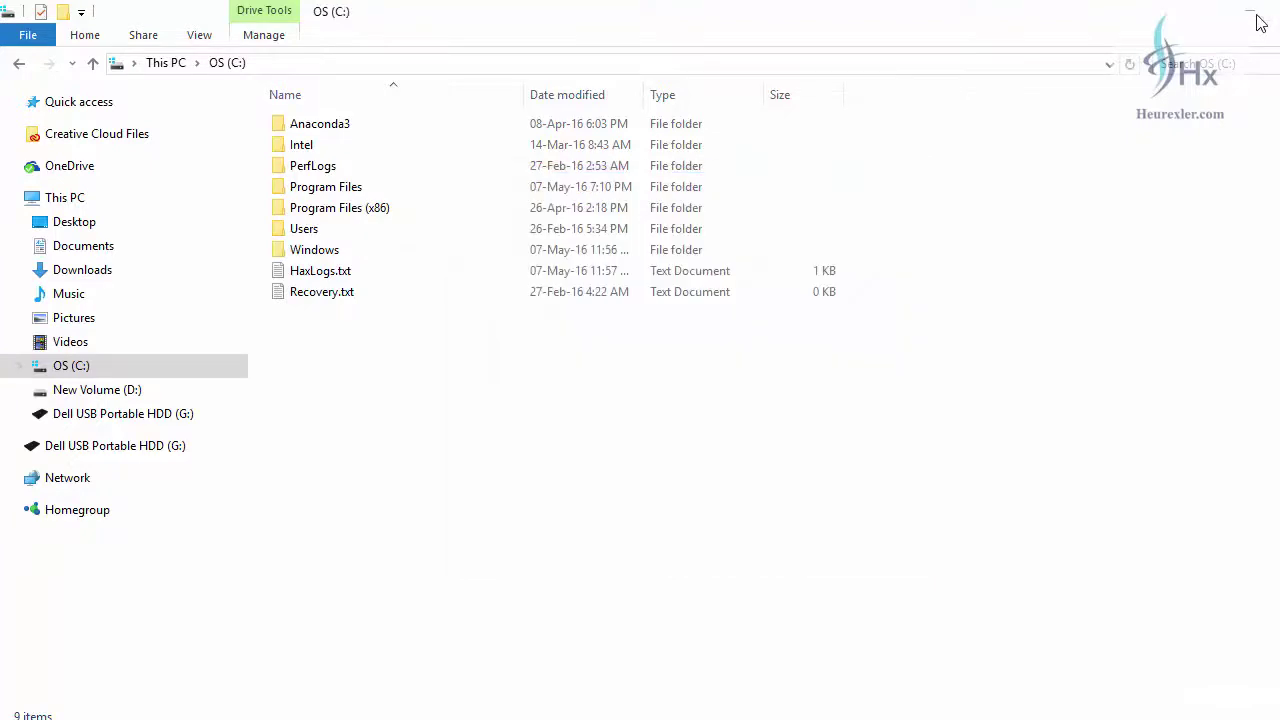
{"action": "left_click", "coordinate": [1258, 14]}
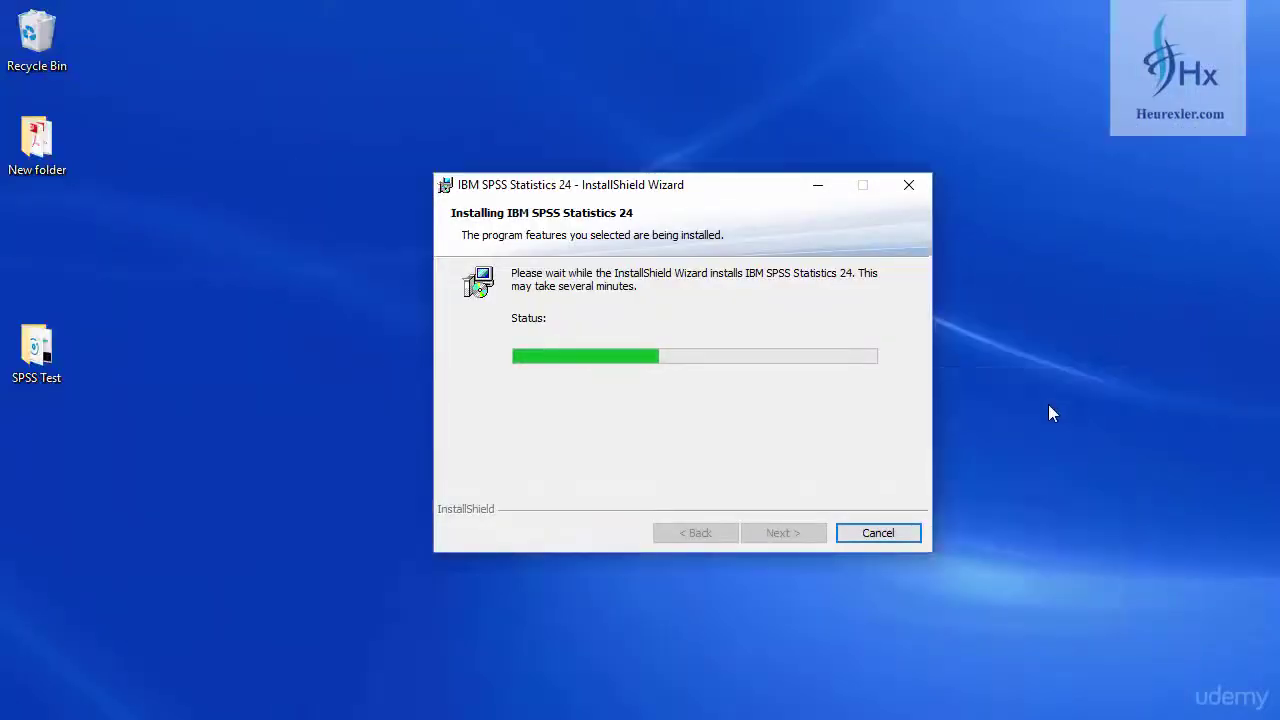
{"action": "left_click", "coordinate": [50, 463]}
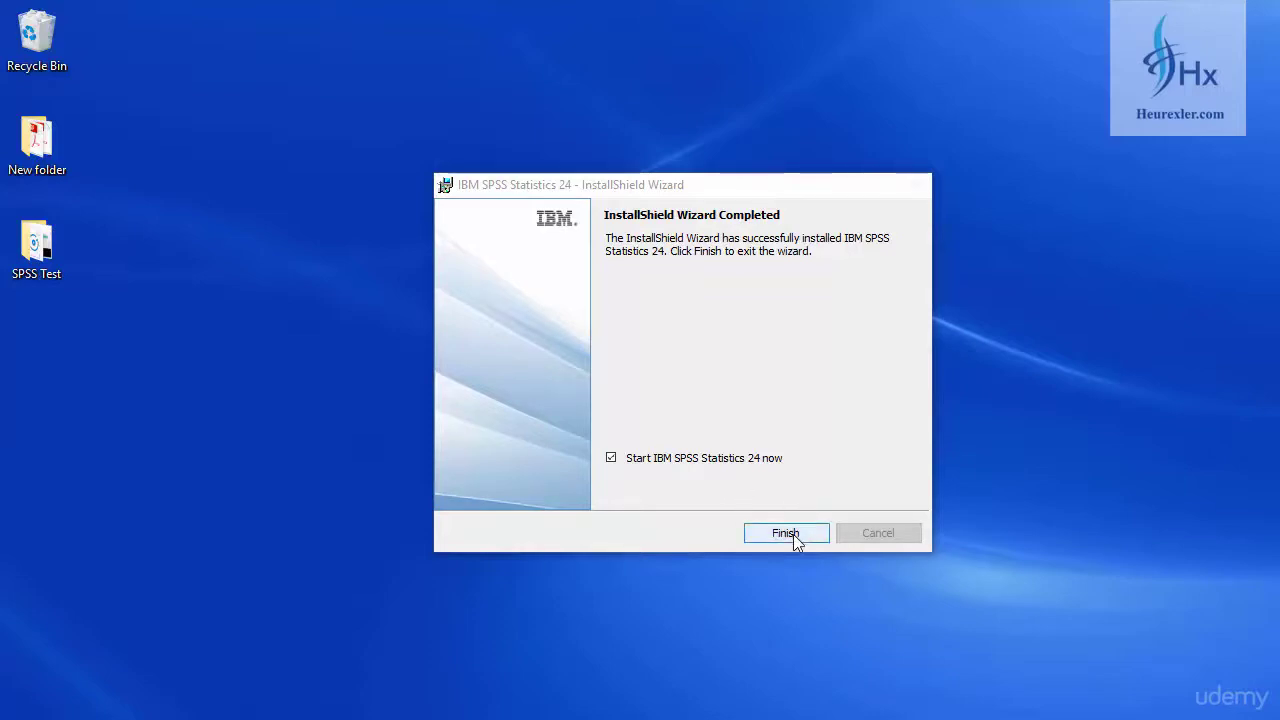
- Finish the wizard with 'Start IBM SPSS Statistics 24 now' left ticked
{"action": "left_click", "coordinate": [793, 534]}
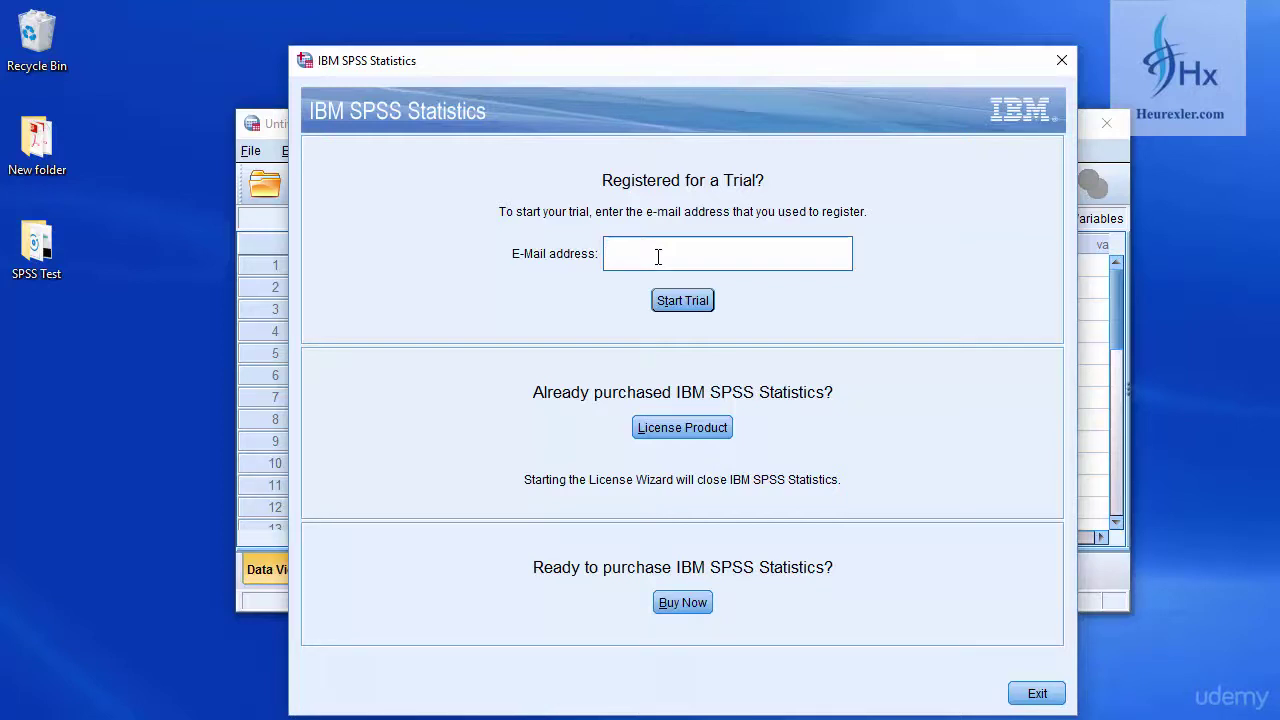
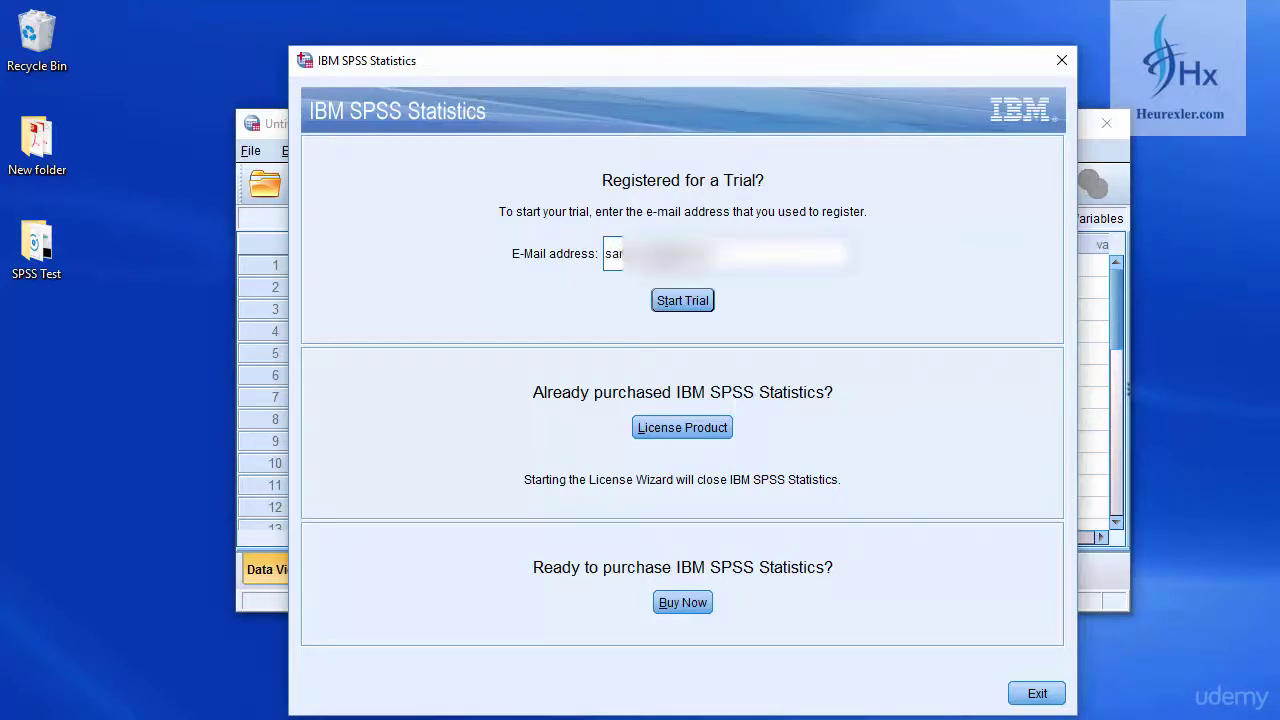
- Enter the registration e-mail address and start the 14-day trial
{"action": "left_click", "coordinate": [698, 305]}
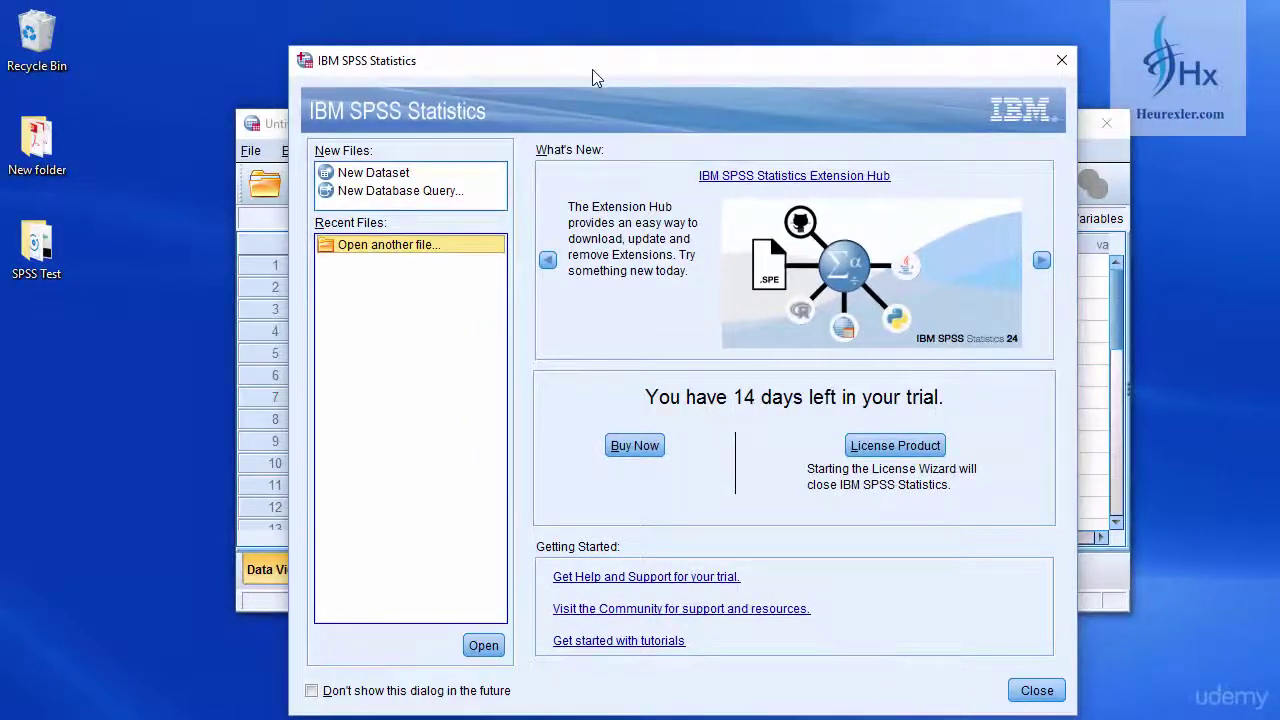
- Move the welcome dialog aside, leave 'Don't show this dialog in the future' unticked, and close it
{"action": "left_click_drag", "start_coordinate": [593, 70], "coordinate": [713, 45]}
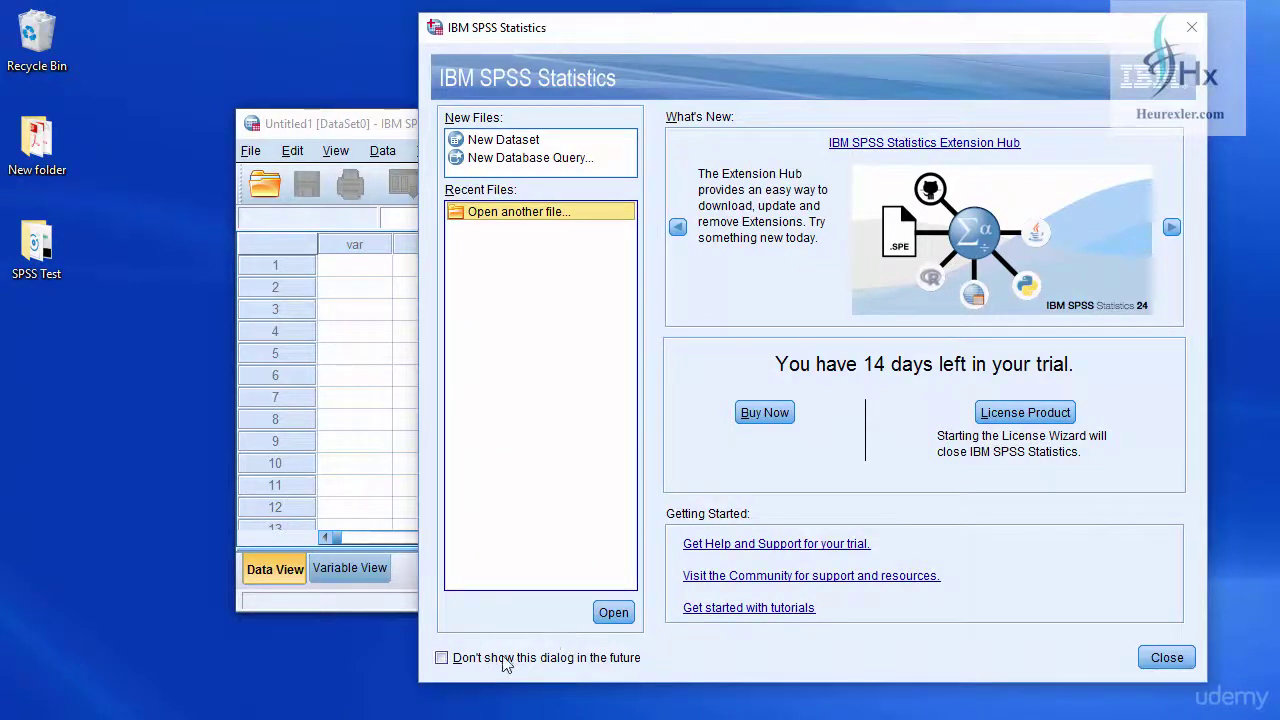
{"action": "left_click", "coordinate": [446, 664]}
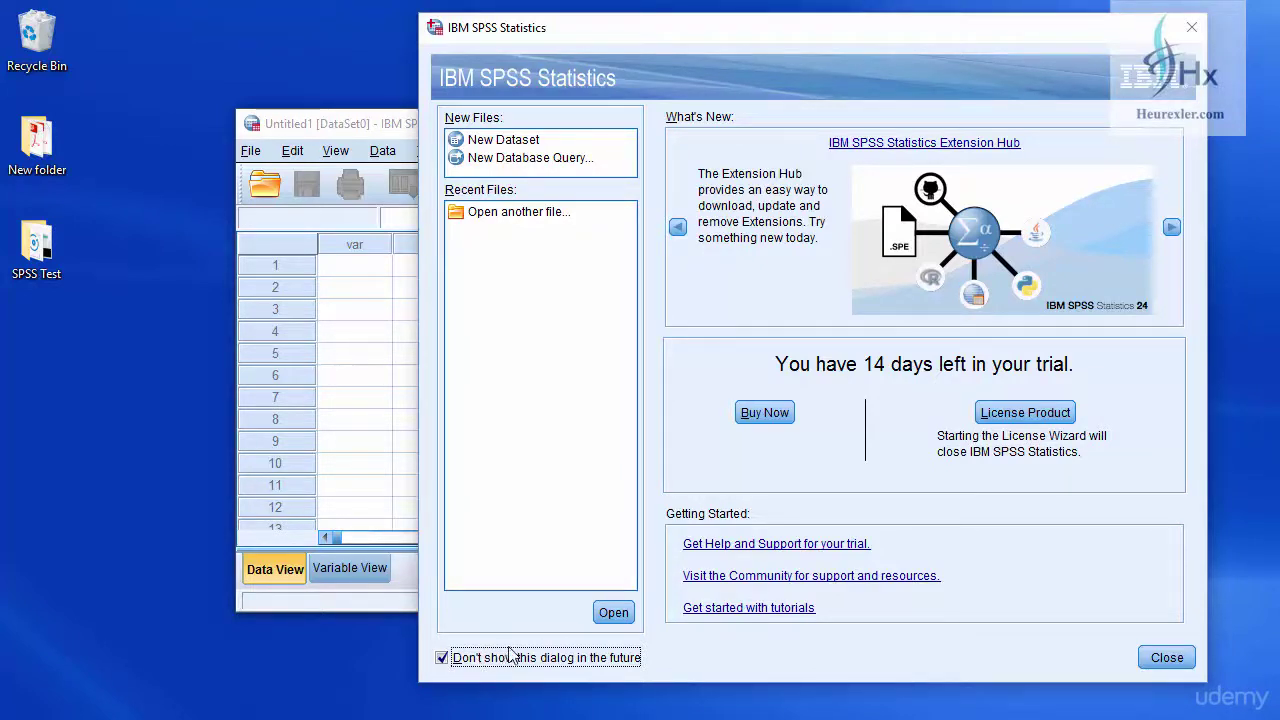
{"action": "left_click", "coordinate": [442, 659]}
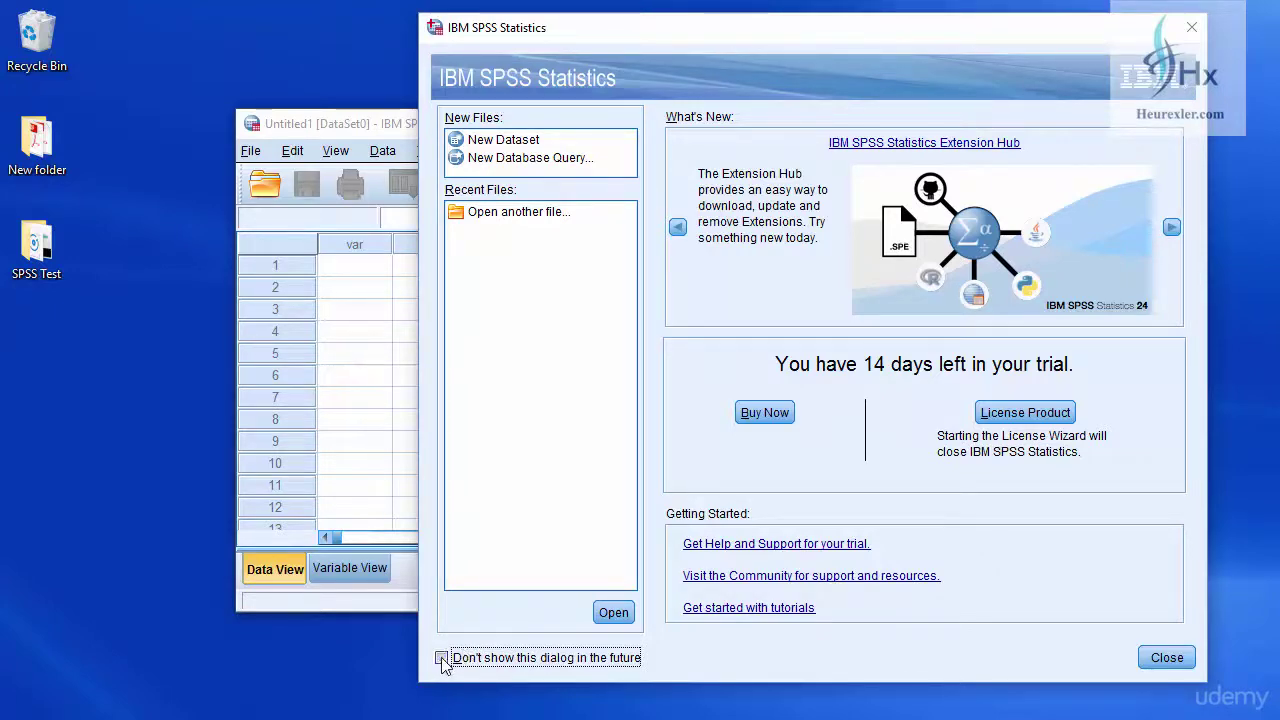
{"action": "left_click", "coordinate": [1178, 664]}
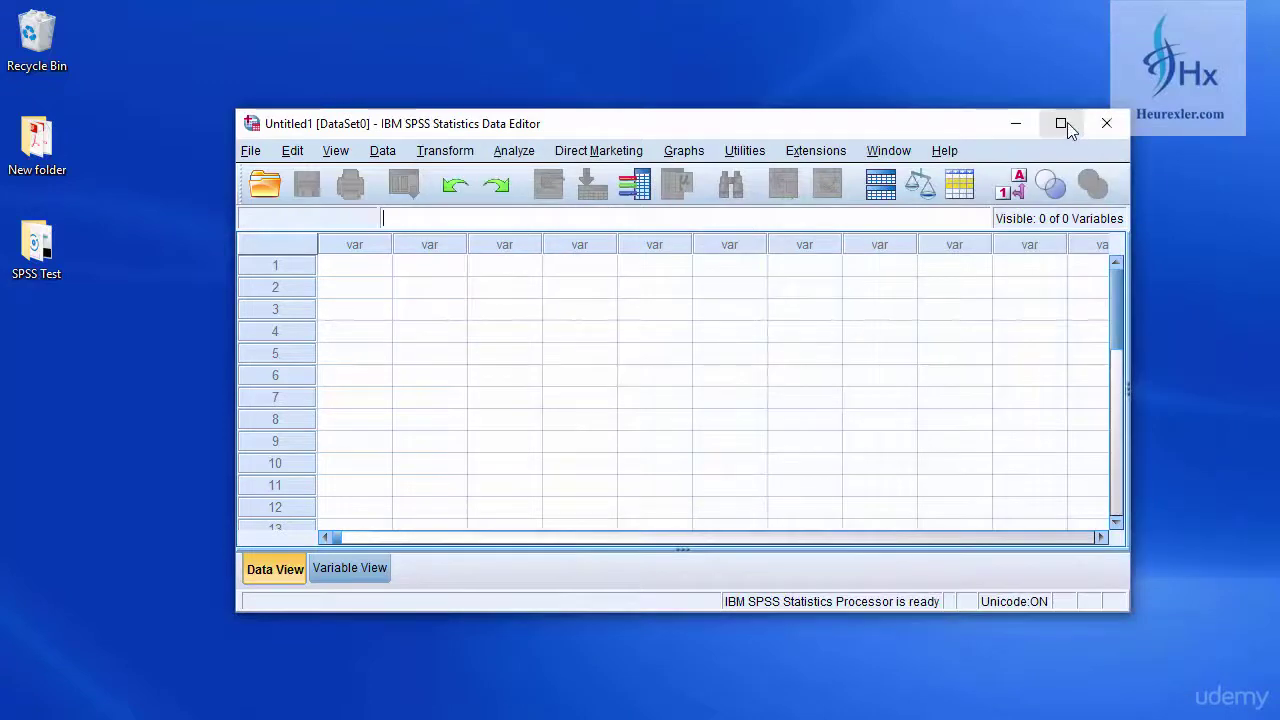
- Maximize the Untitled1 Data Editor and browse the Analyze, Direct Marketing, Transform and Data menus
{"action": "left_click", "coordinate": [1061, 123]}
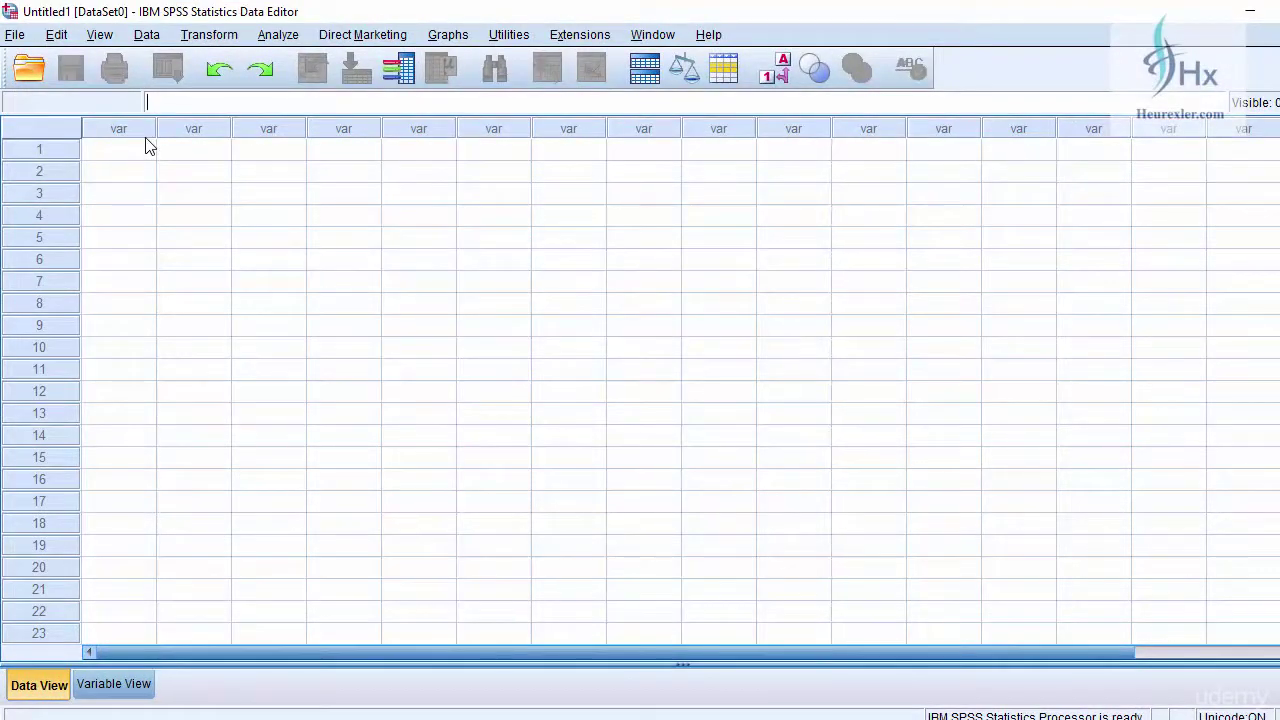
{"action": "left_click", "coordinate": [280, 36]}
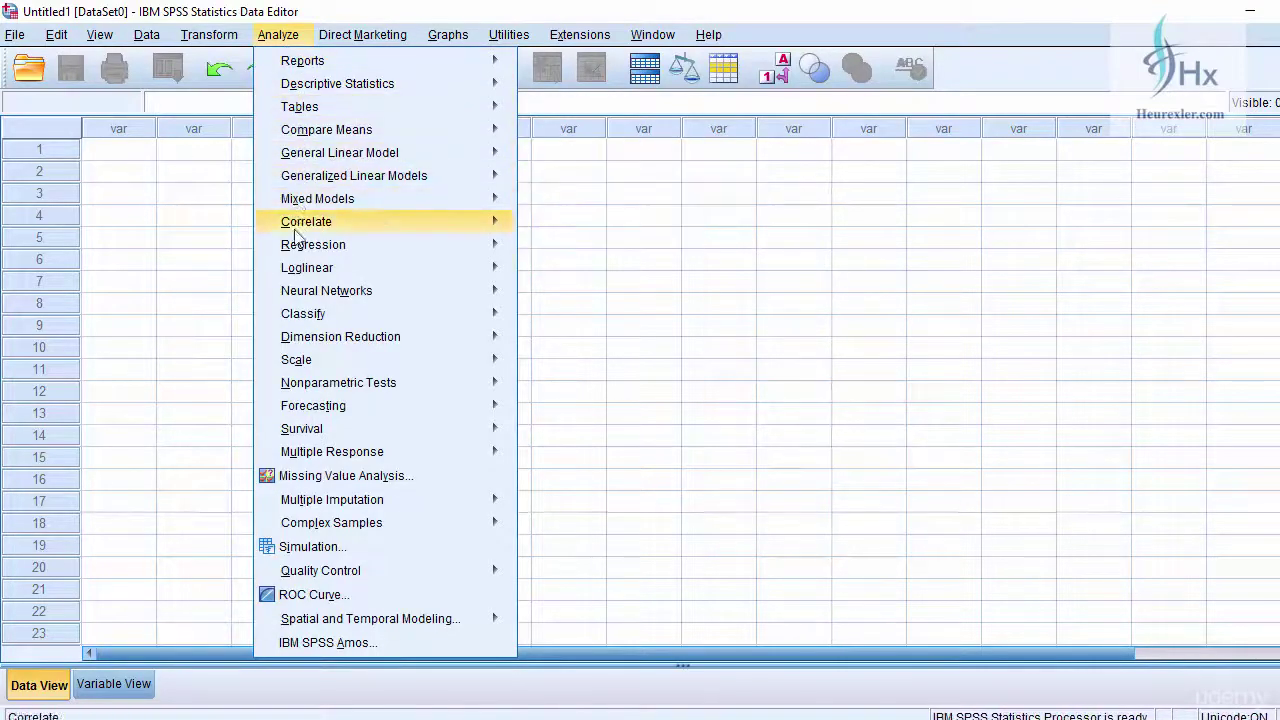
{"action": "mouse_move", "coordinate": [377, 609]}
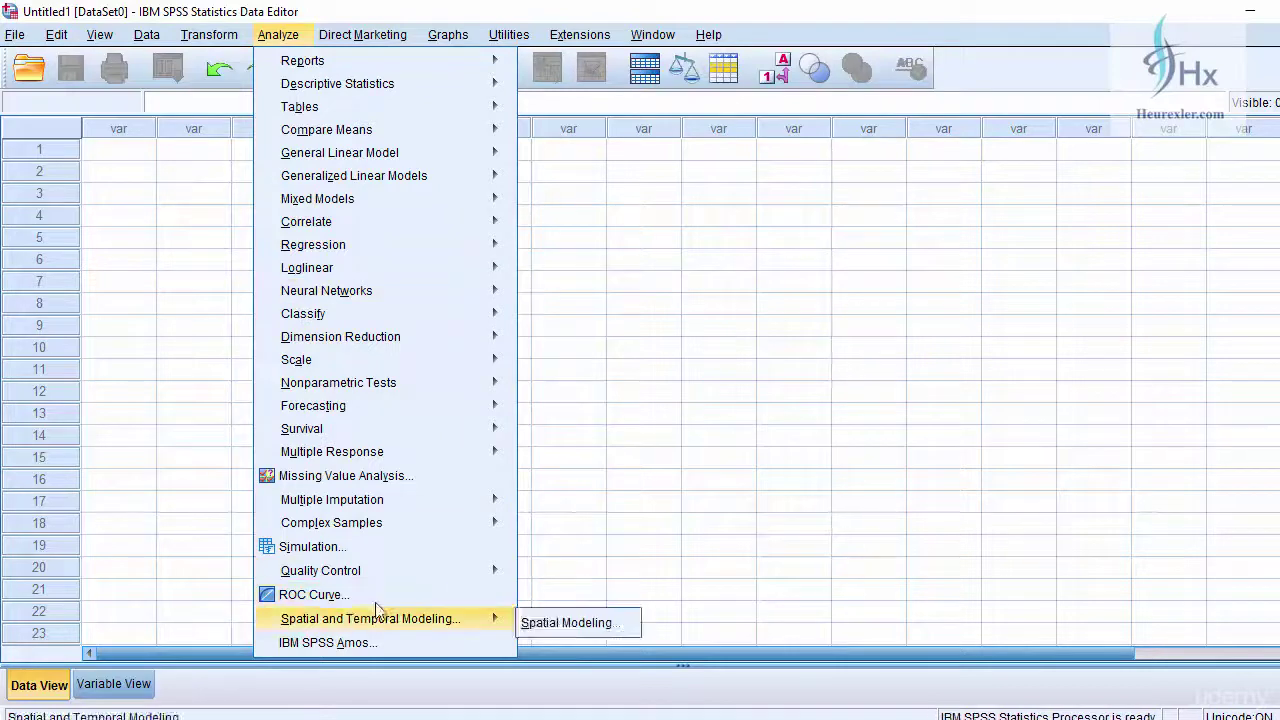
{"action": "mouse_move", "coordinate": [354, 34]}
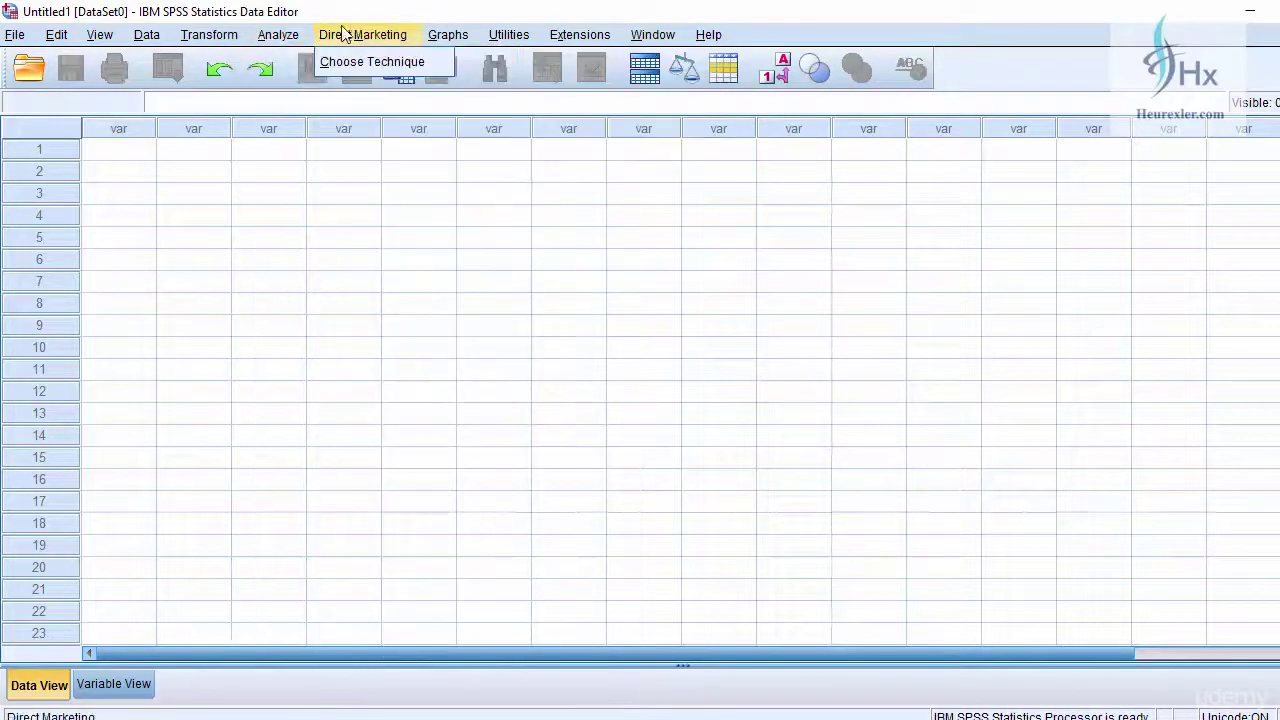
{"action": "mouse_move", "coordinate": [195, 36]}
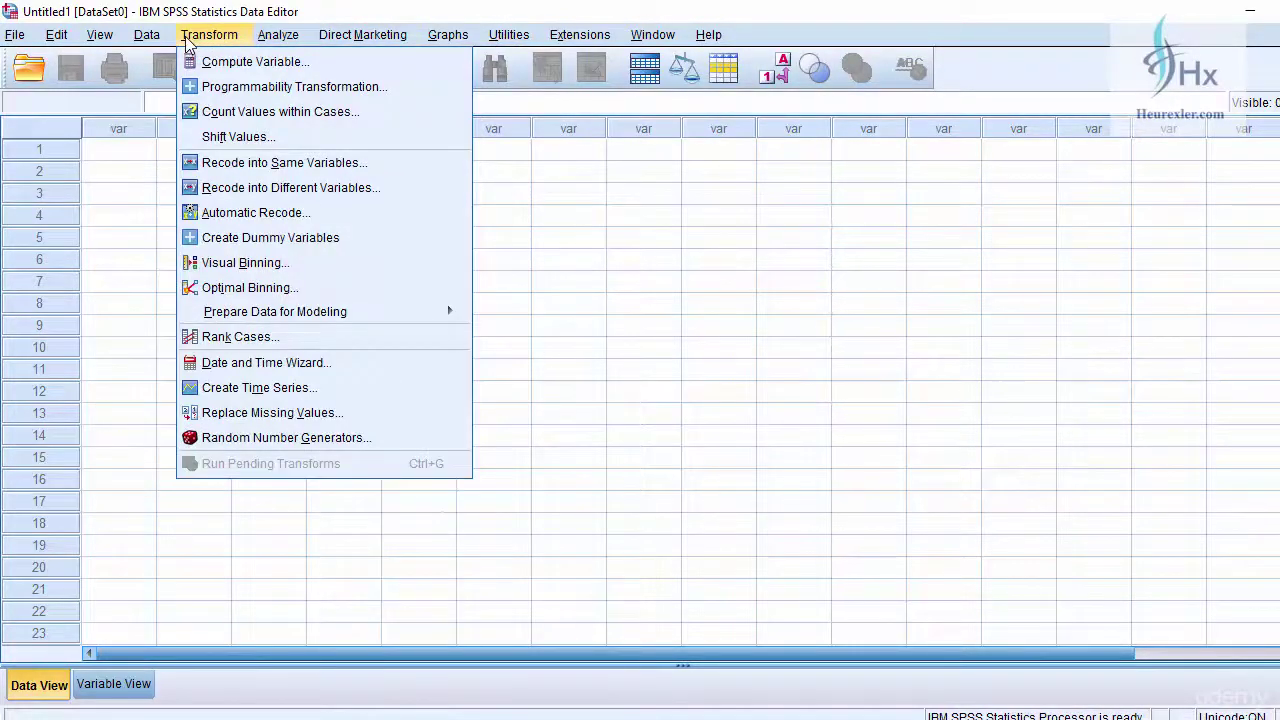